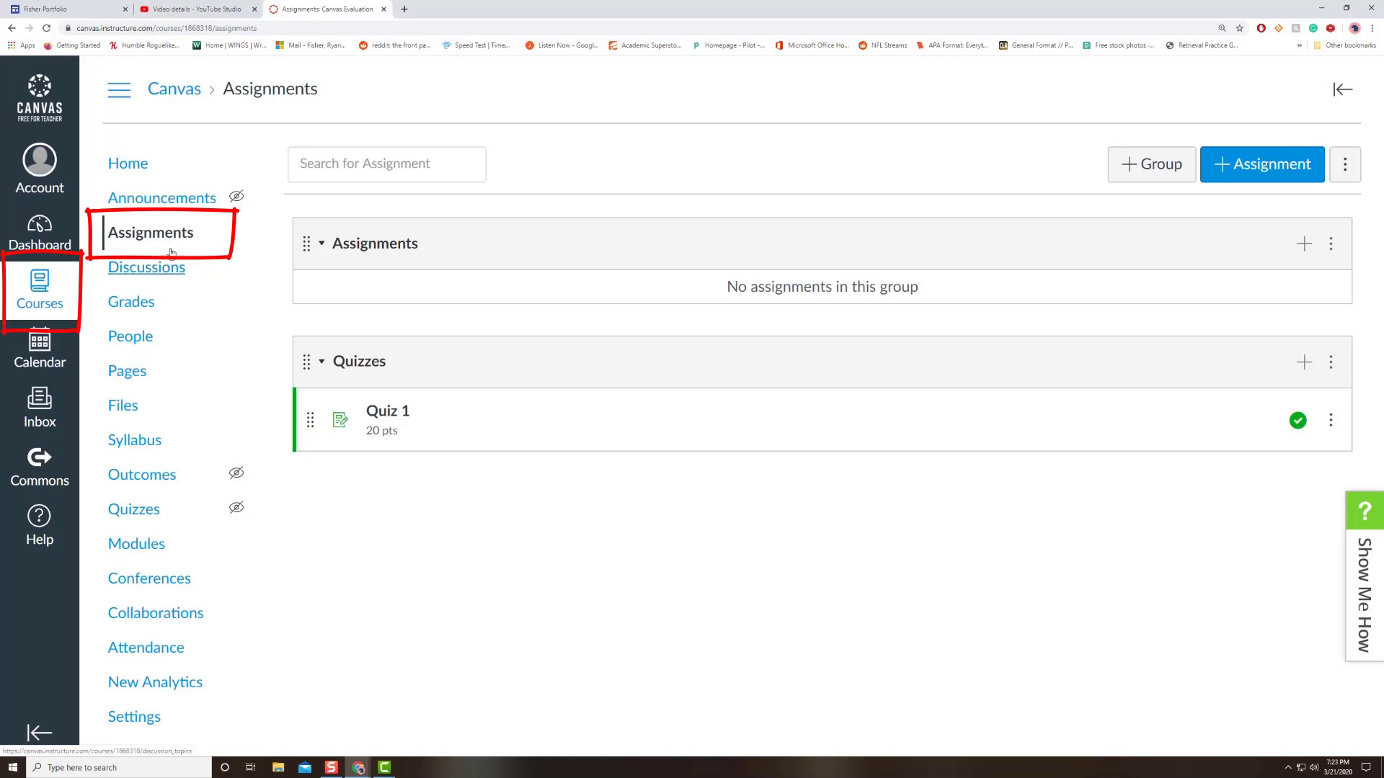
Create a new assignment group named Essays on the course's Assignments page.
left_click(192, 241)
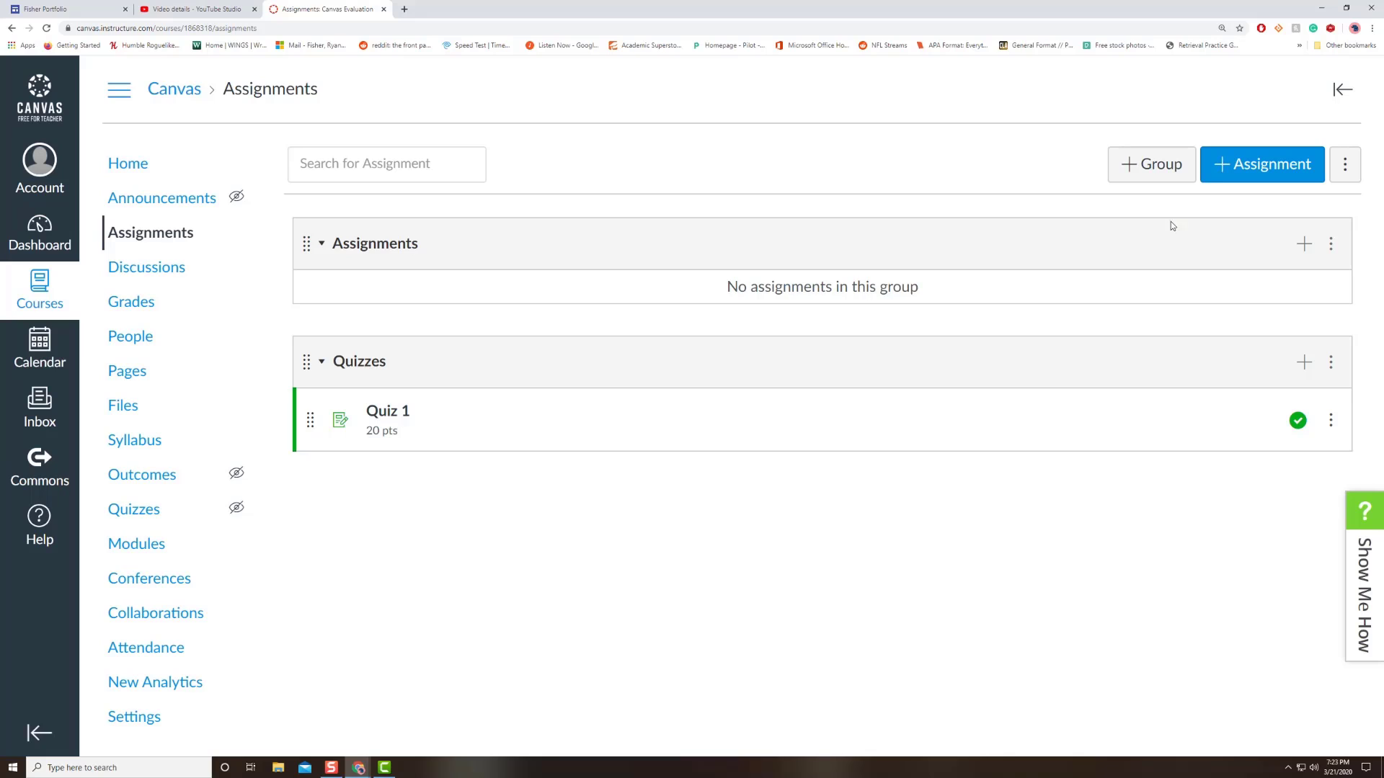
left_click(1148, 186)
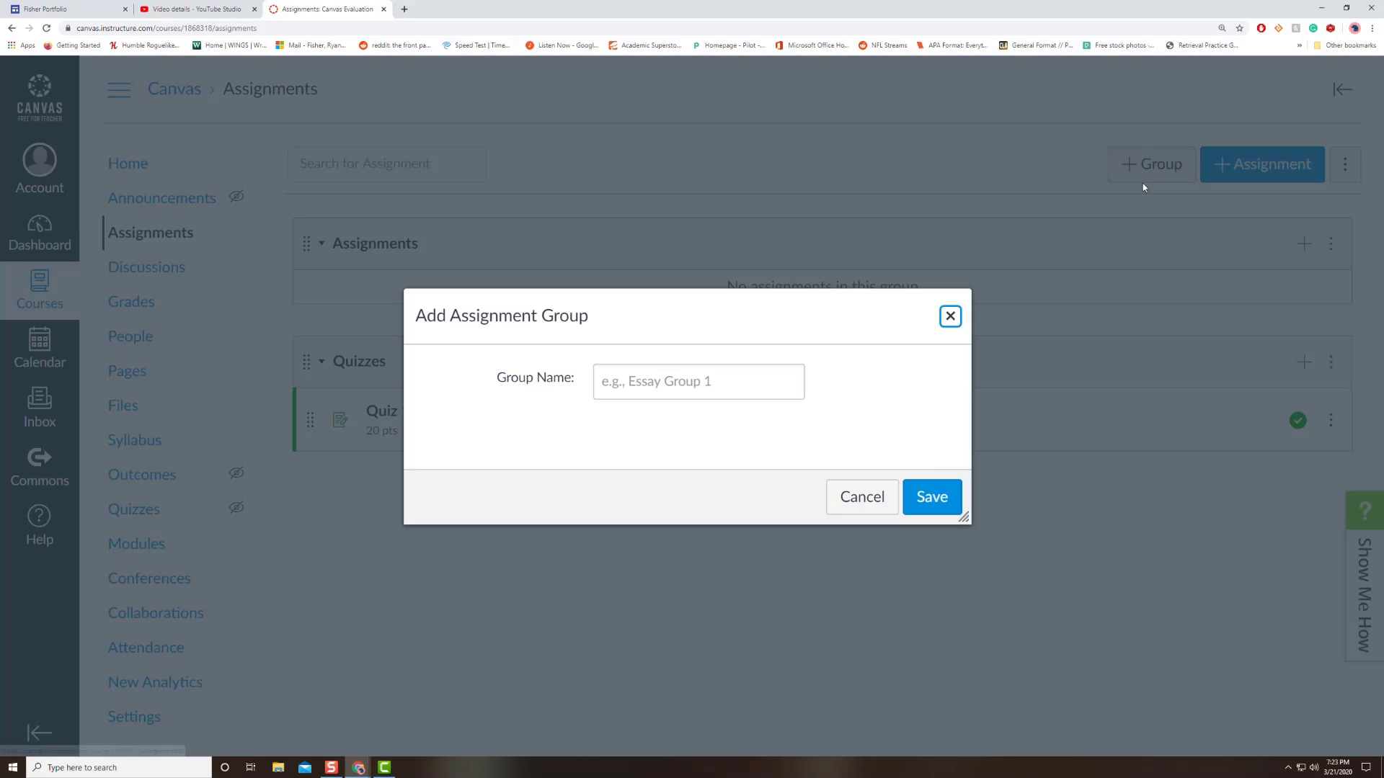
left_click(717, 392)
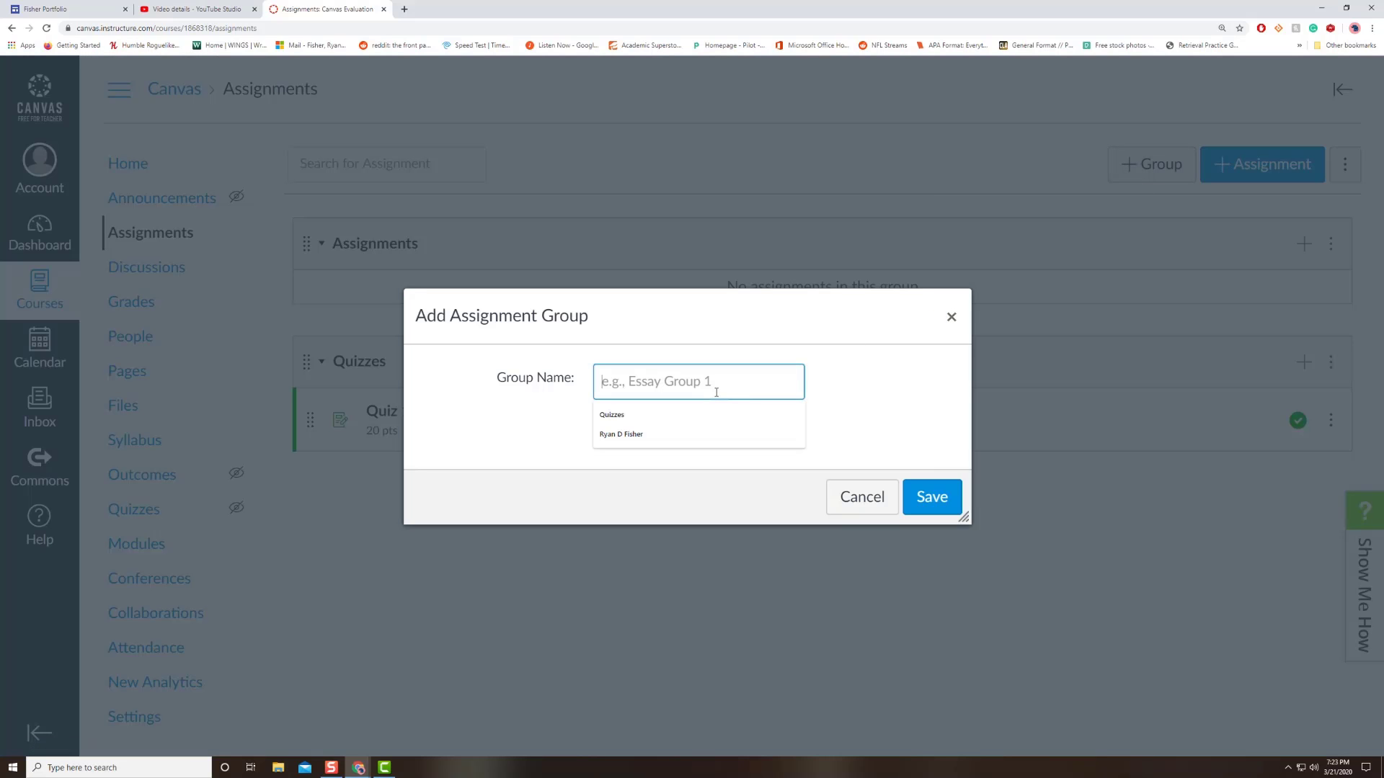
type("Essays")
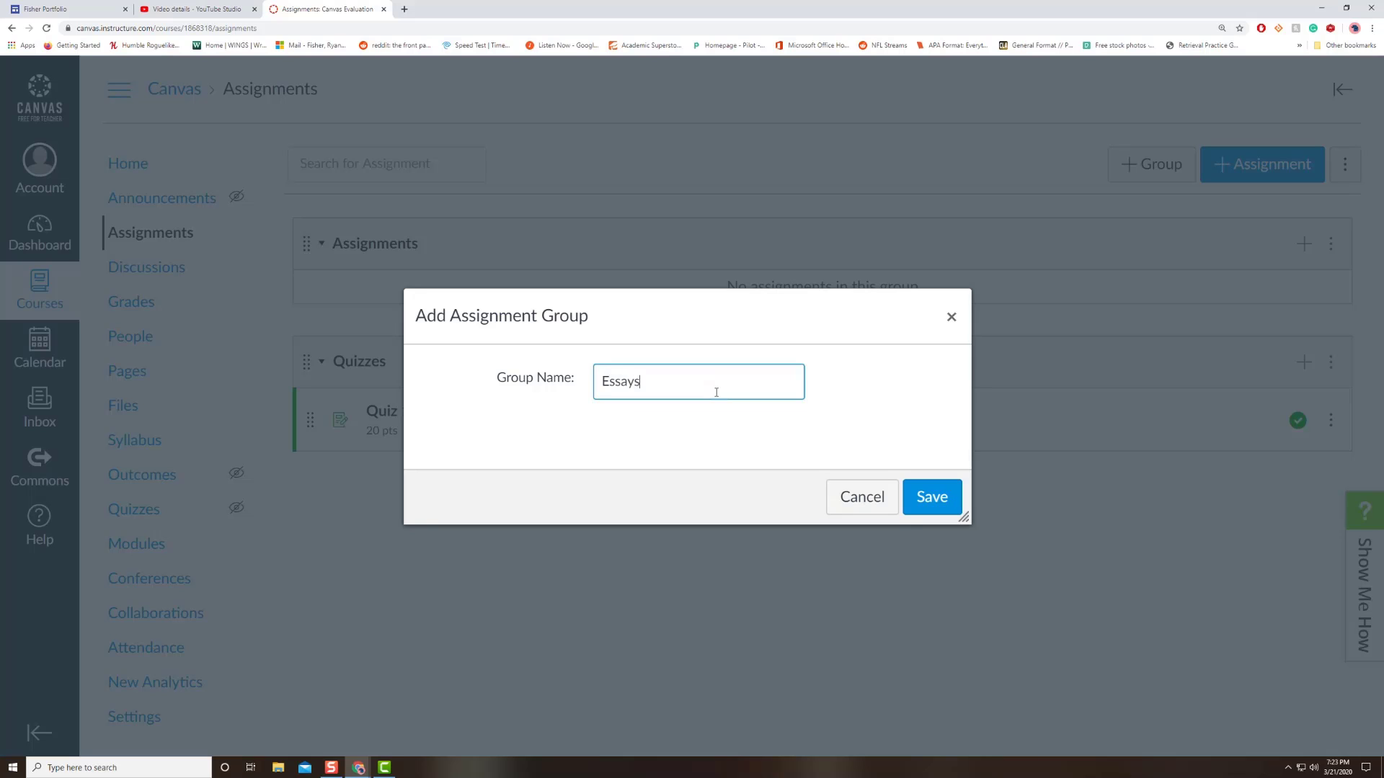
left_click(932, 497)
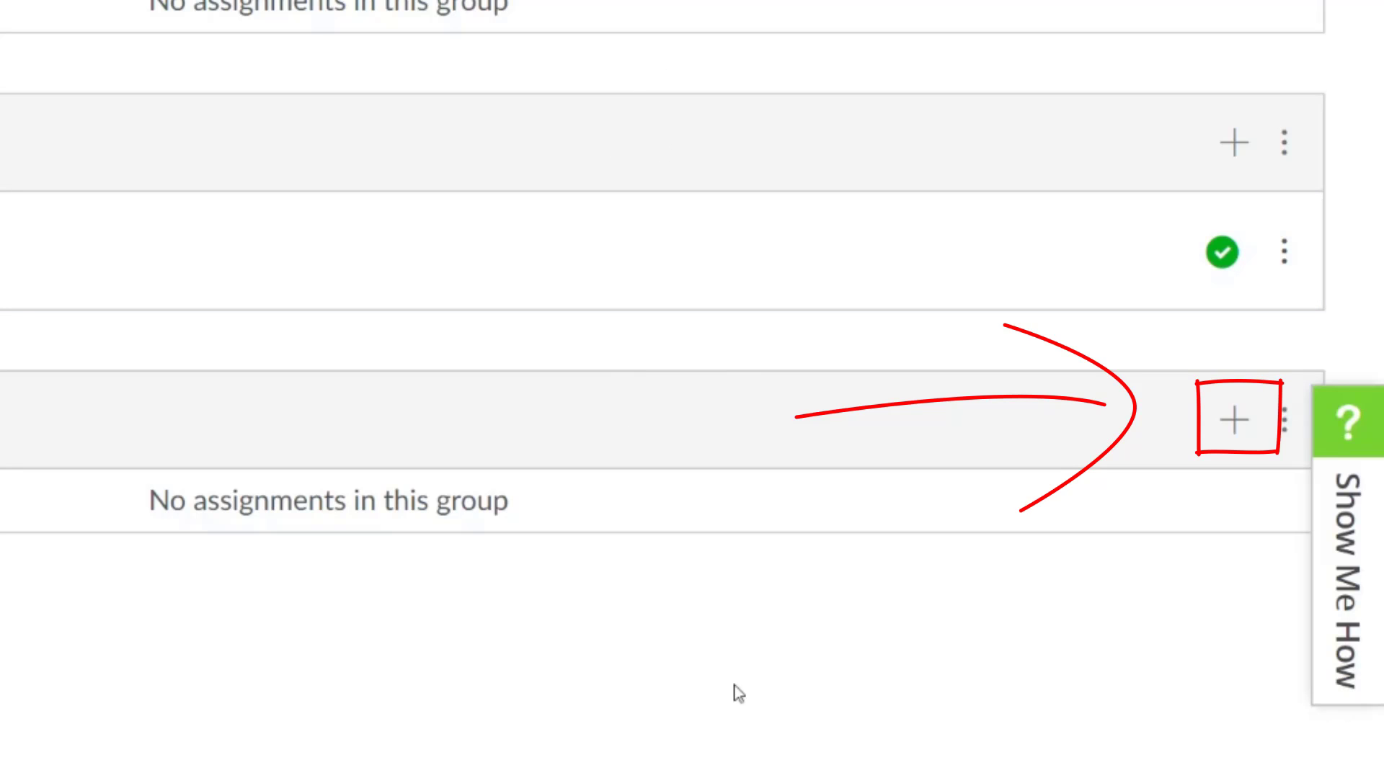
Start a new item in the Essays group with type Assignment and name it Essay 1.
left_click(1237, 431)
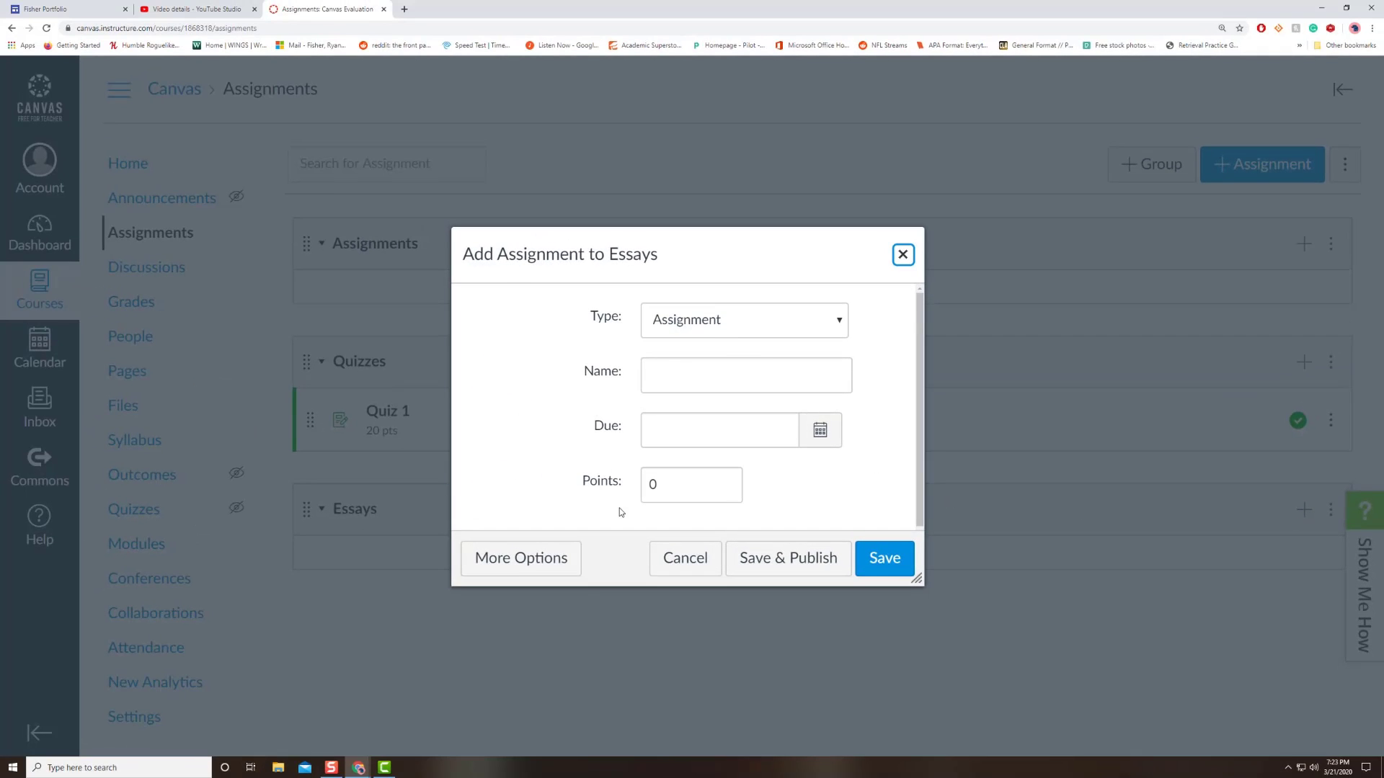
left_click(777, 324)
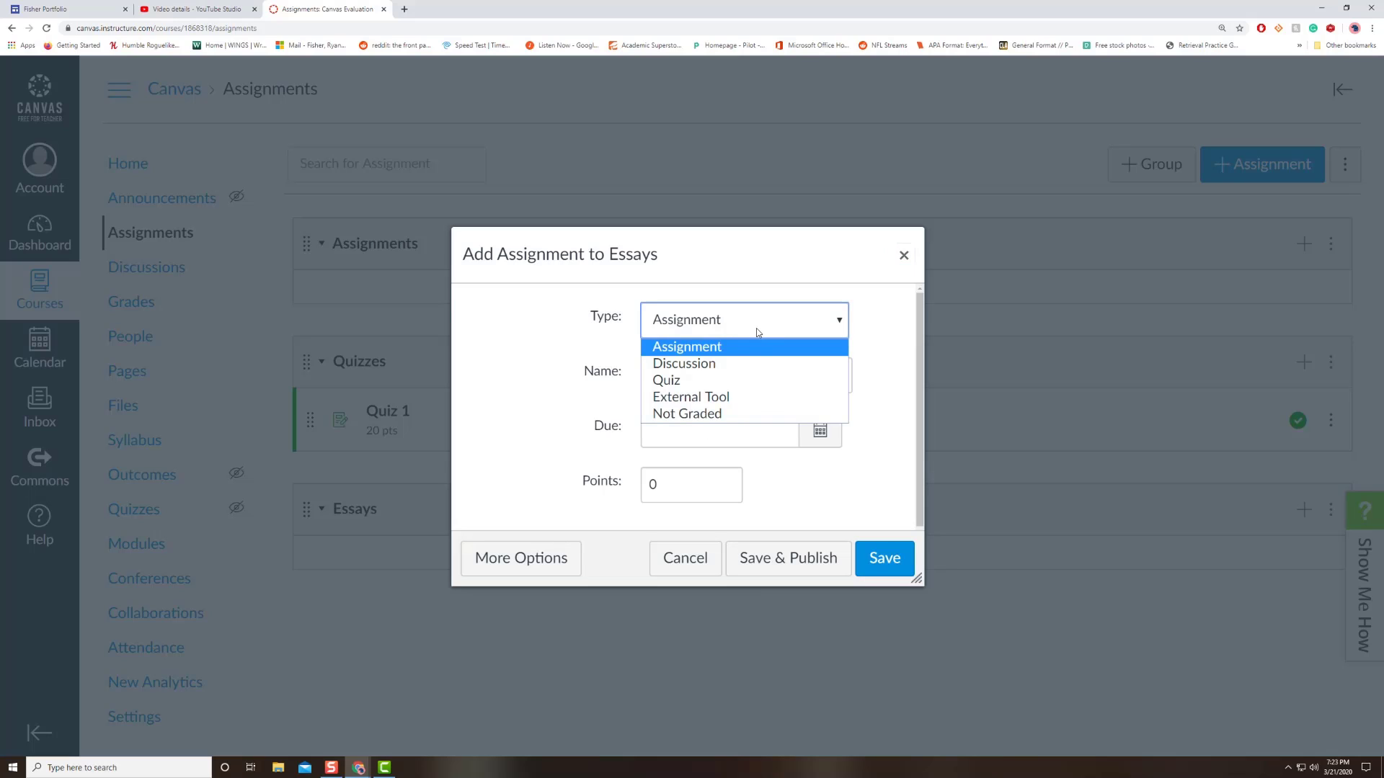
left_click(726, 348)
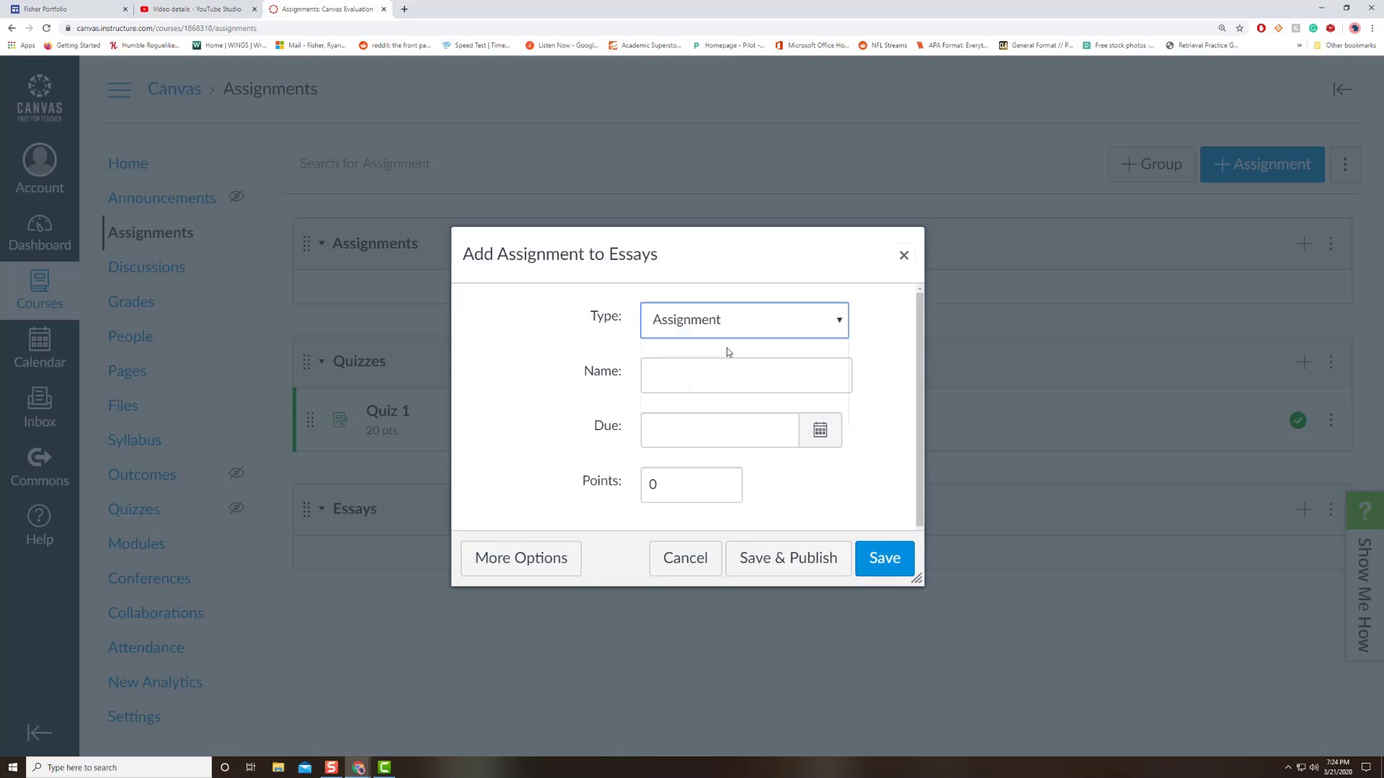
left_click(754, 331)
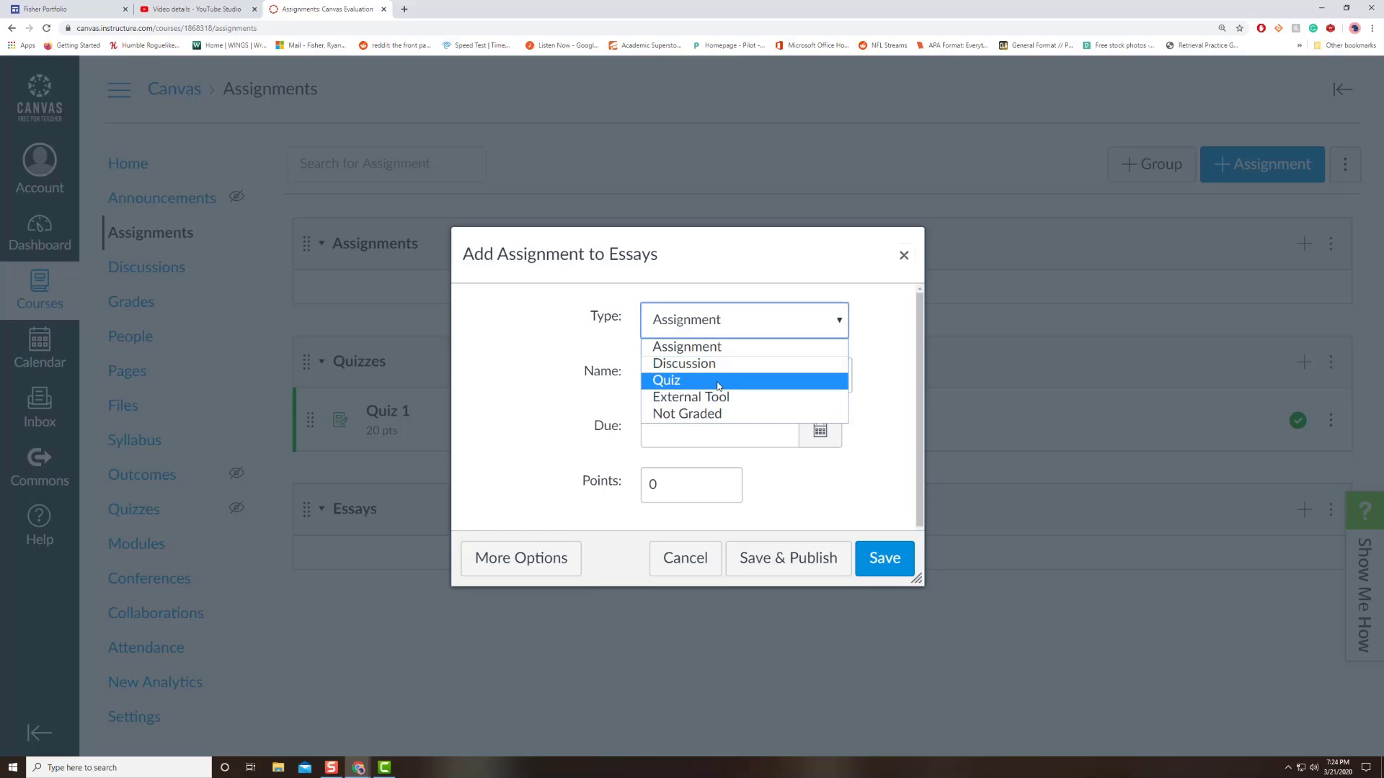
left_click(717, 349)
left_click(739, 377)
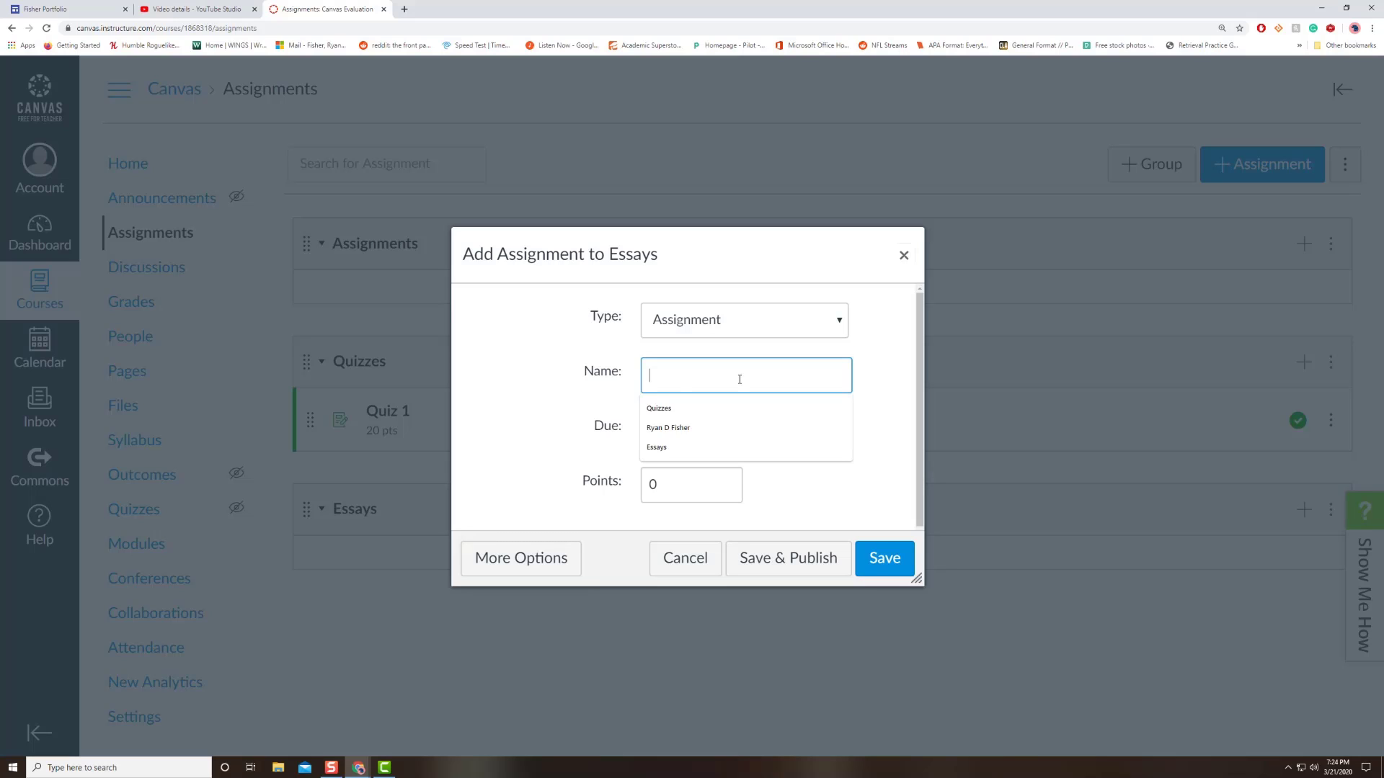
type("Ess")
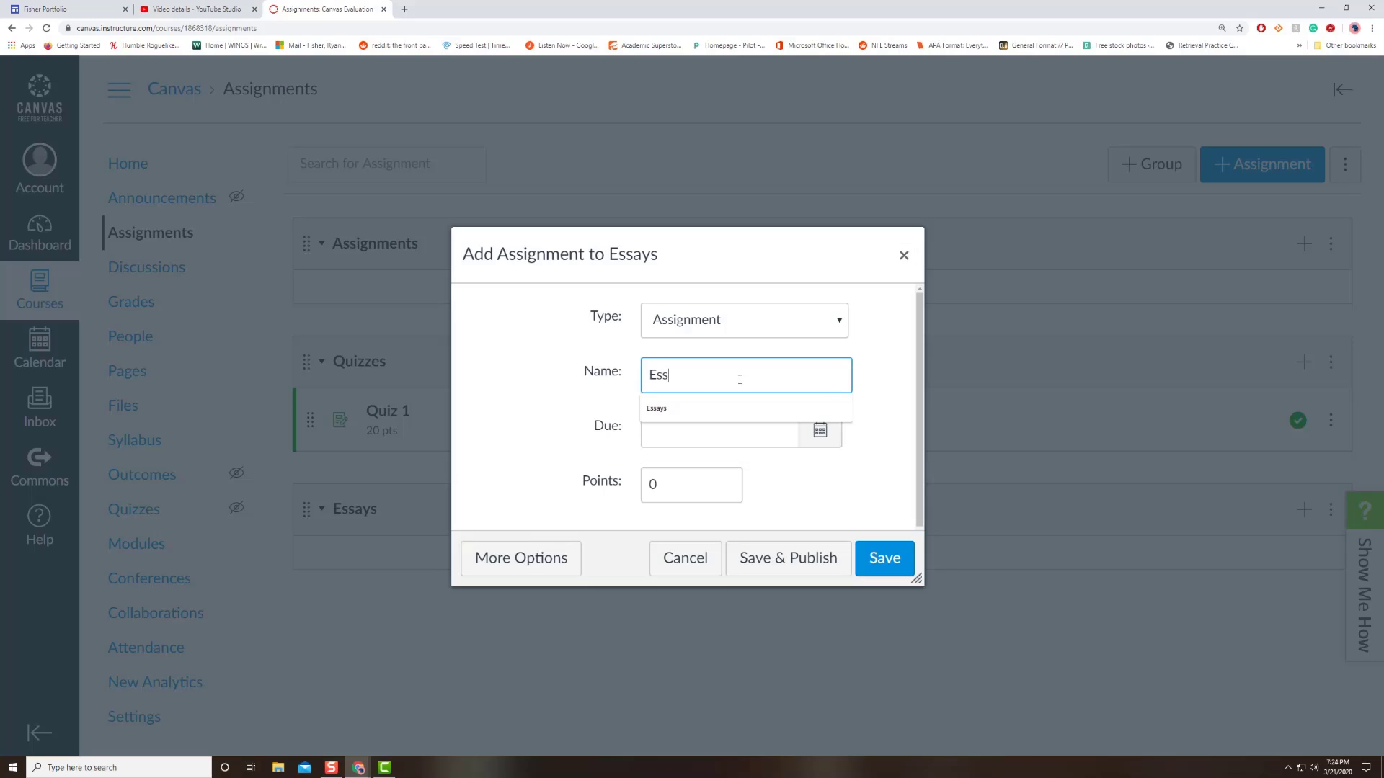
type("ay 1")
Set Essay 1's due date to Mar 23, 2020 and its points to 30, and save and publish it.
left_click(821, 431)
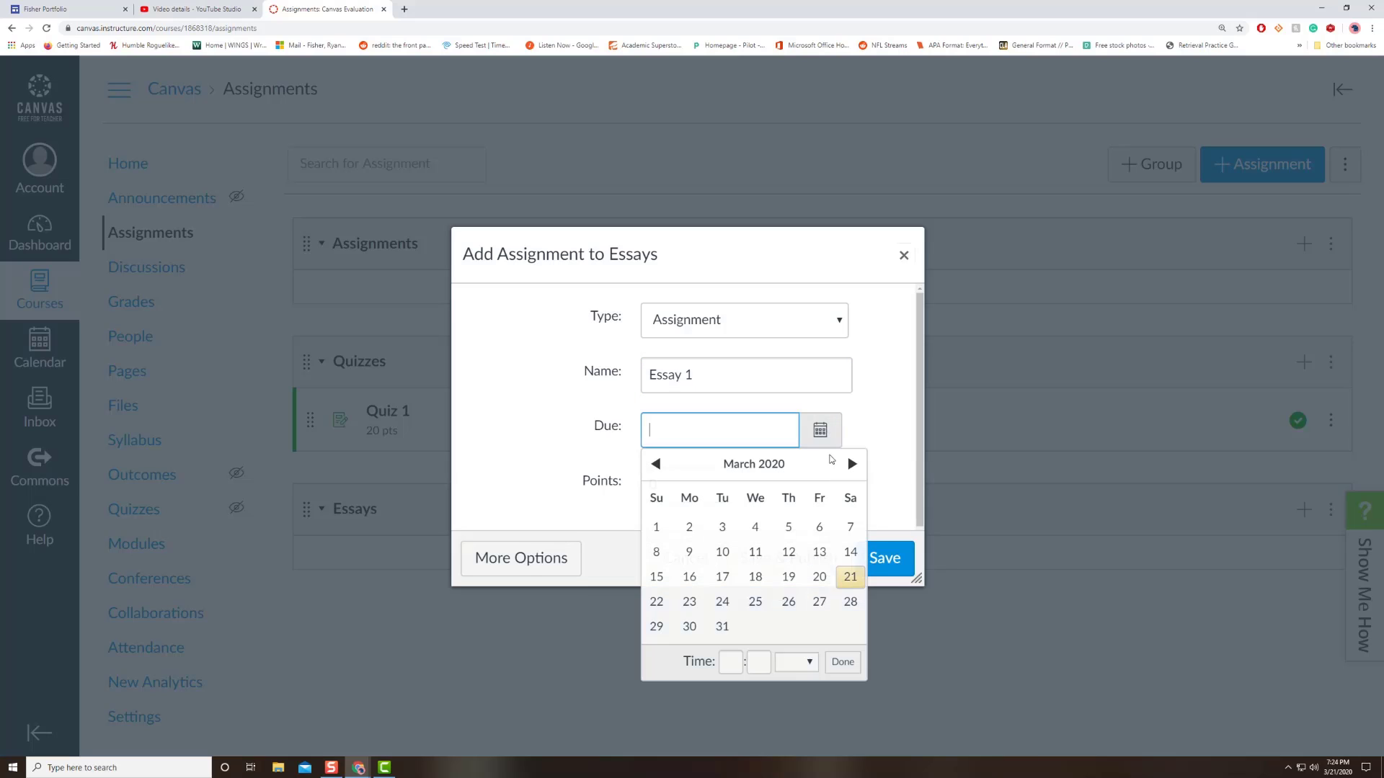
left_click(689, 601)
left_click(562, 462)
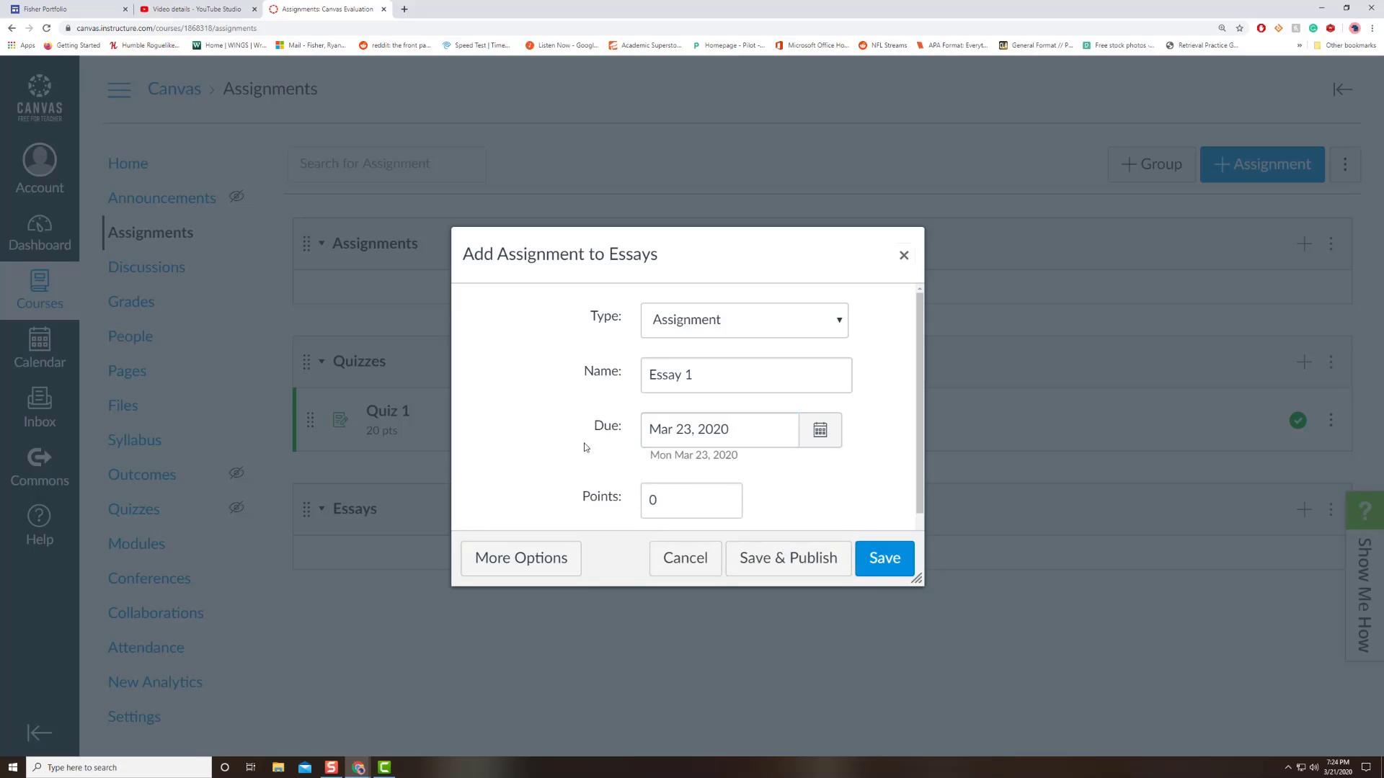
scroll(598, 452, "down", 1)
left_click_drag(689, 481, 604, 481)
type("30")
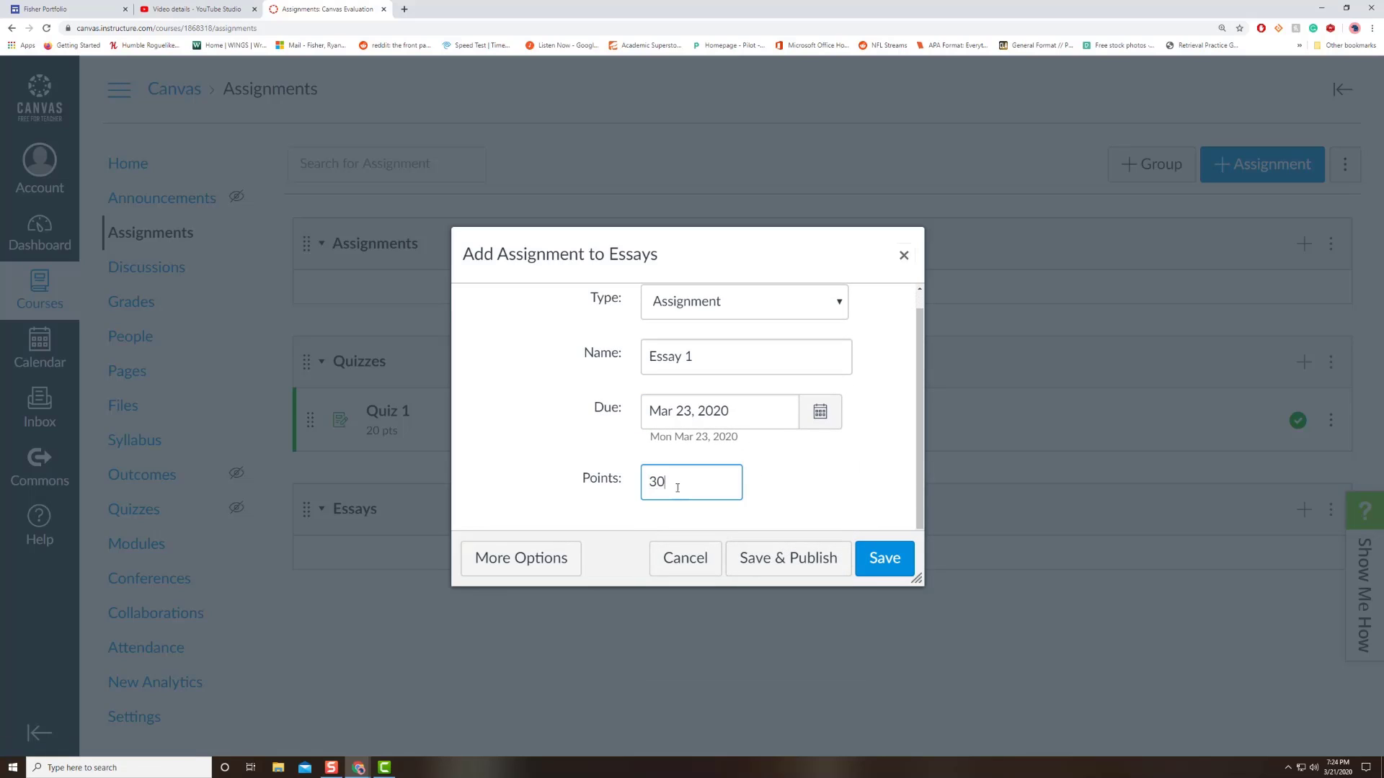
left_click(832, 568)
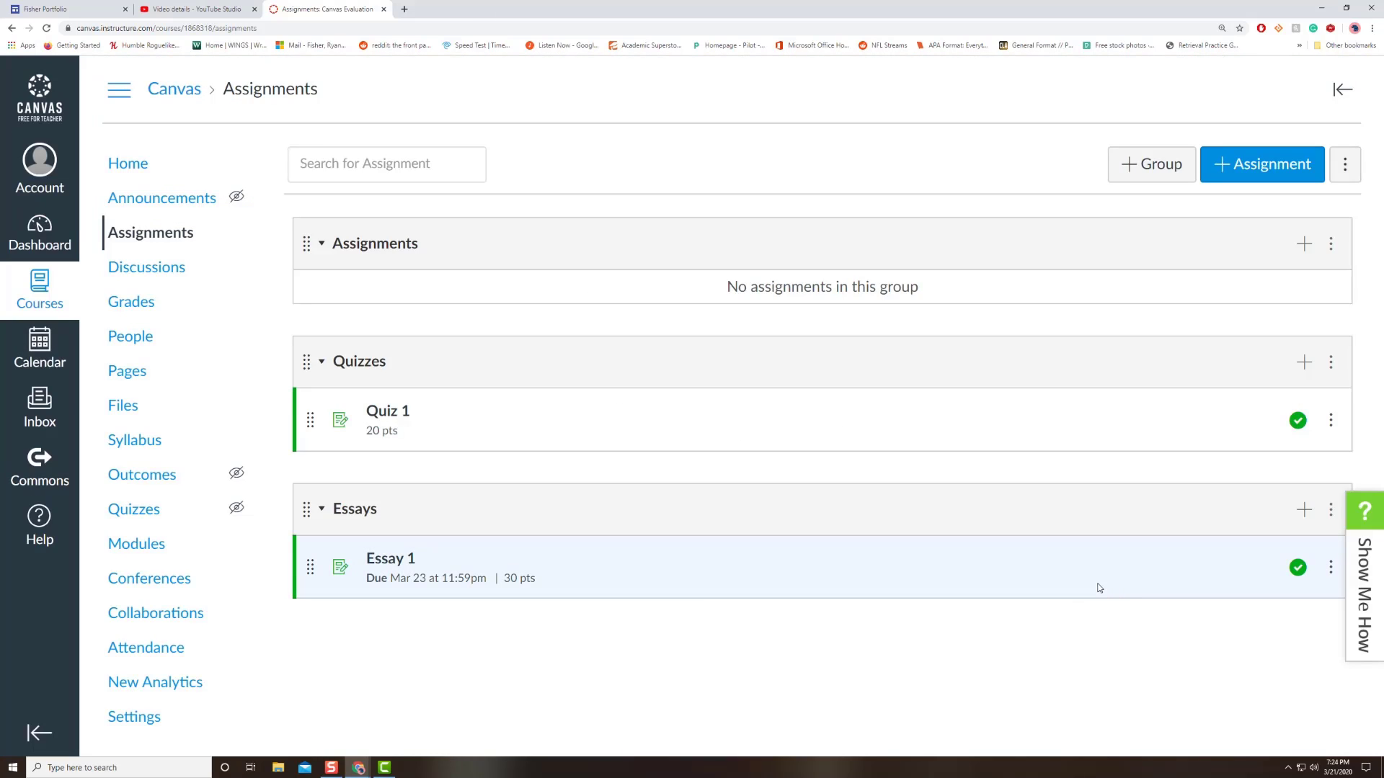
Start a new assignment on the full creation page and name it Essay 2.
left_click(1305, 510)
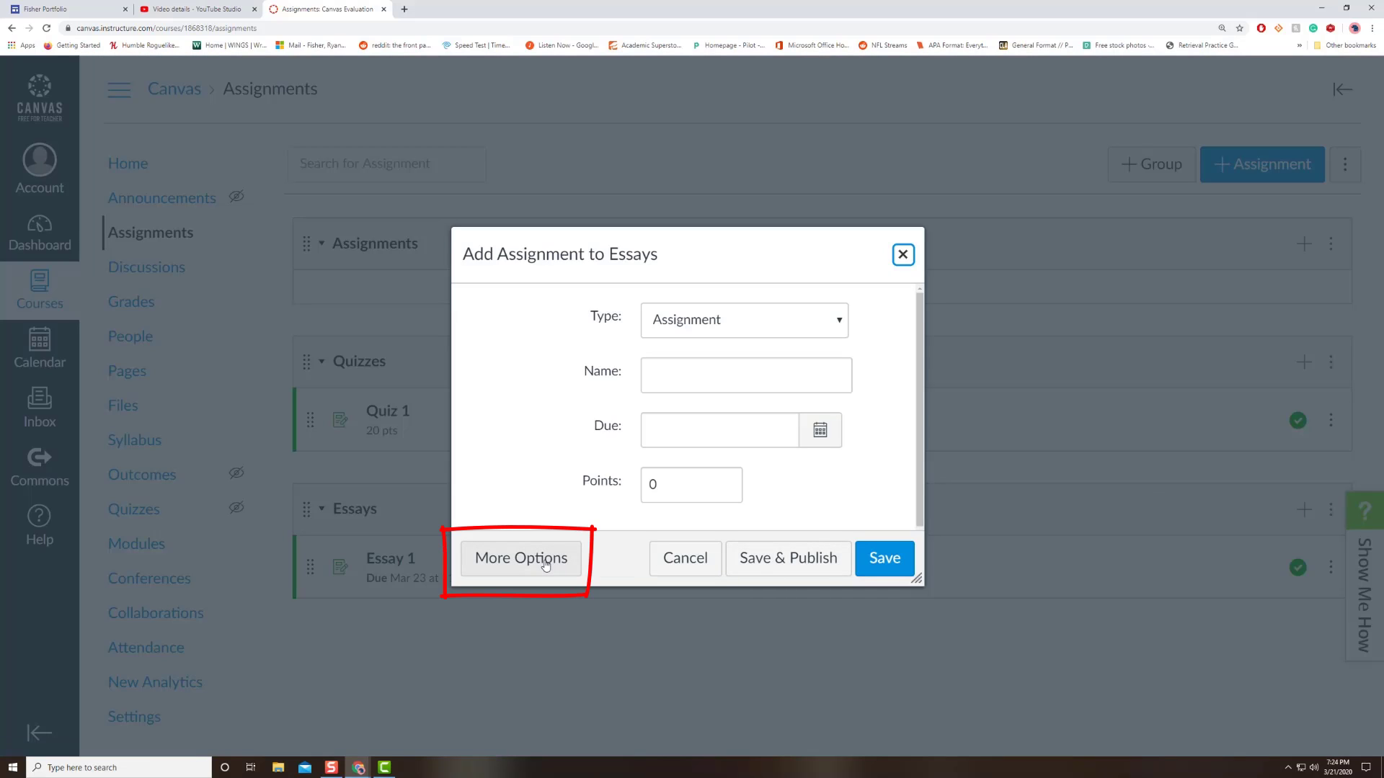
left_click(903, 255)
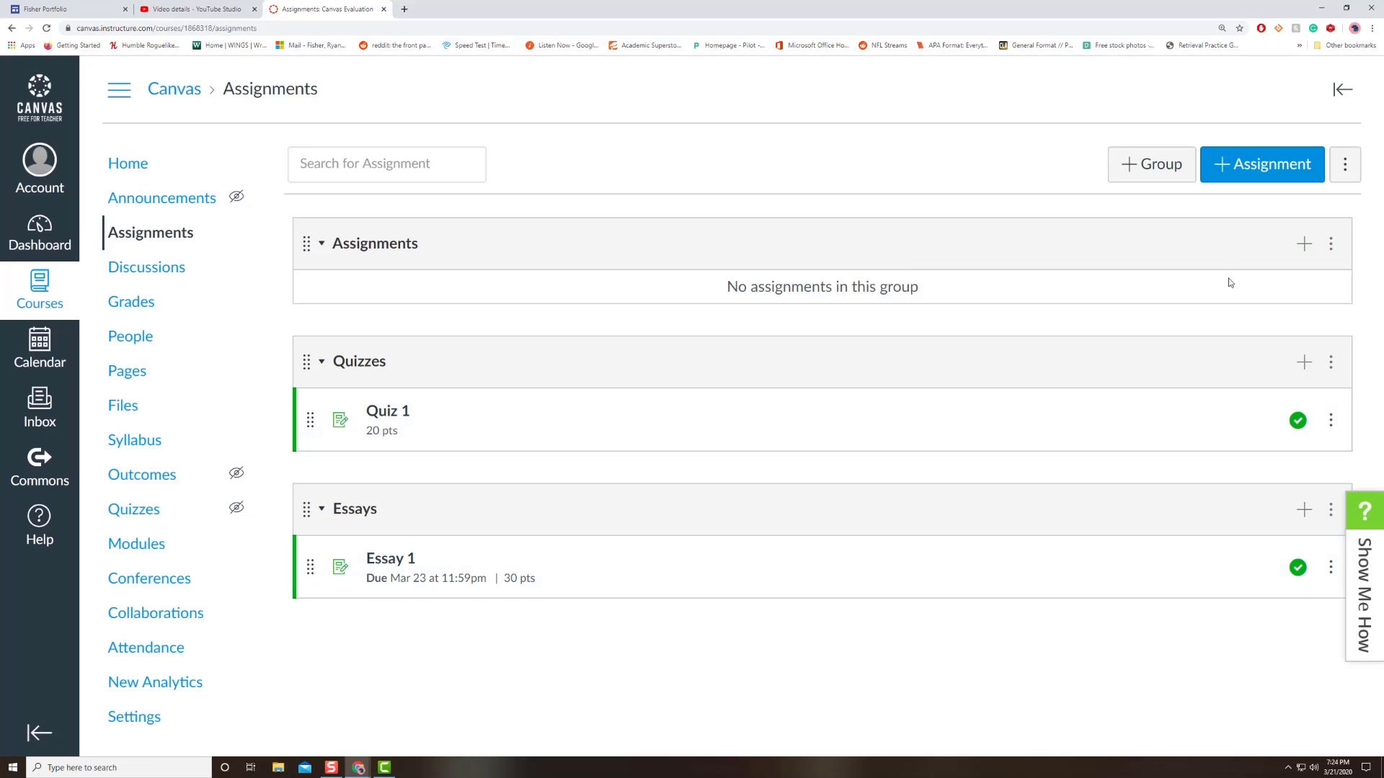
left_click(1256, 179)
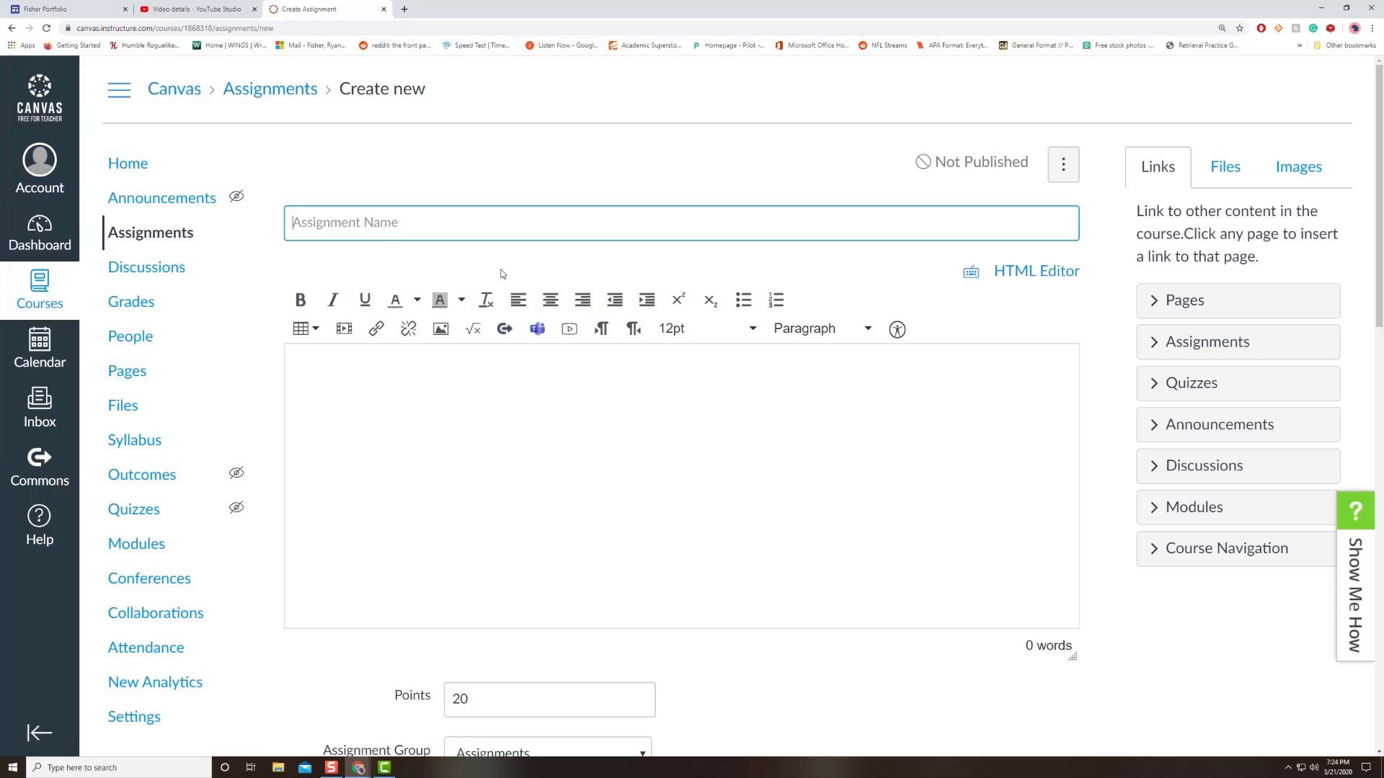
left_click(496, 226)
type("Ess")
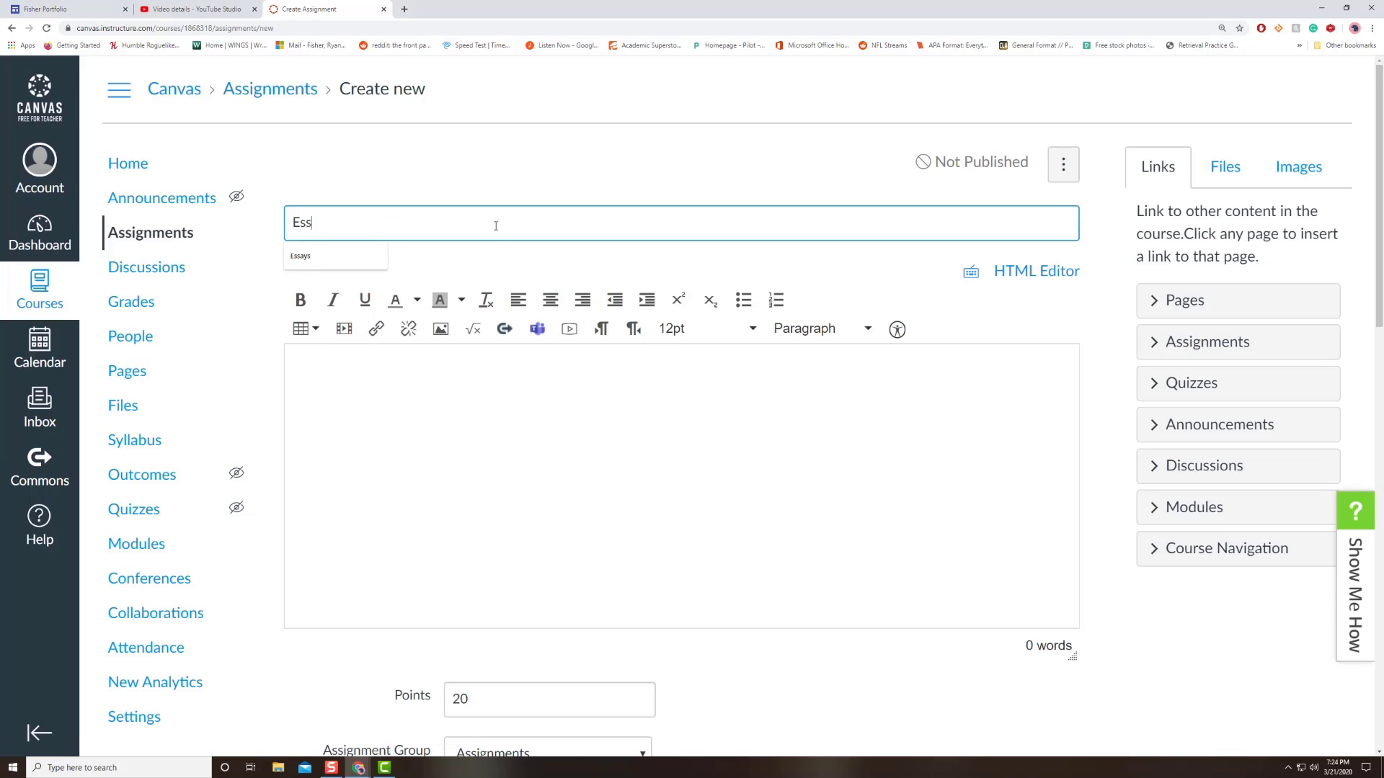
type("ay 2")
left_click(869, 291)
left_click(808, 437)
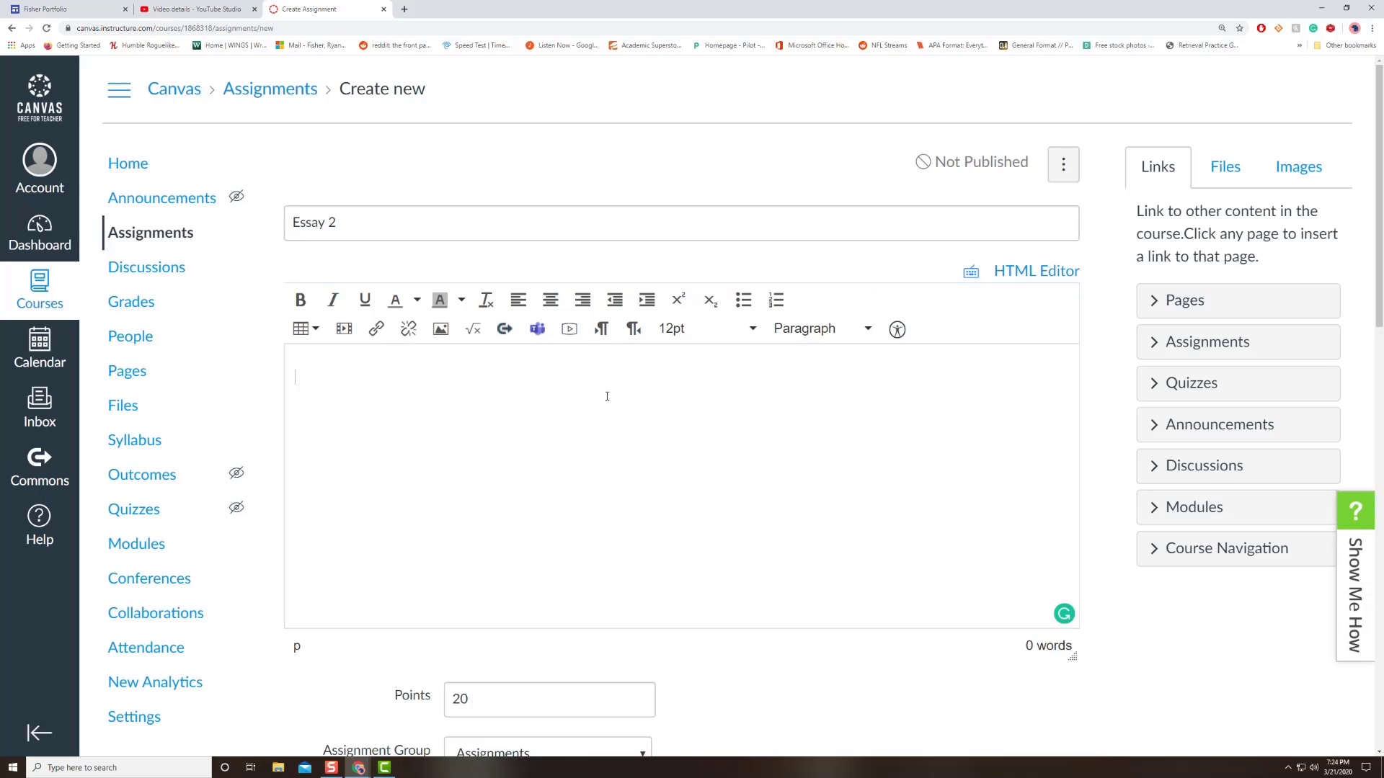
Set the points for Essay 2 to 50.
scroll(592, 395, "down", 1)
scroll(592, 394, "down", 1)
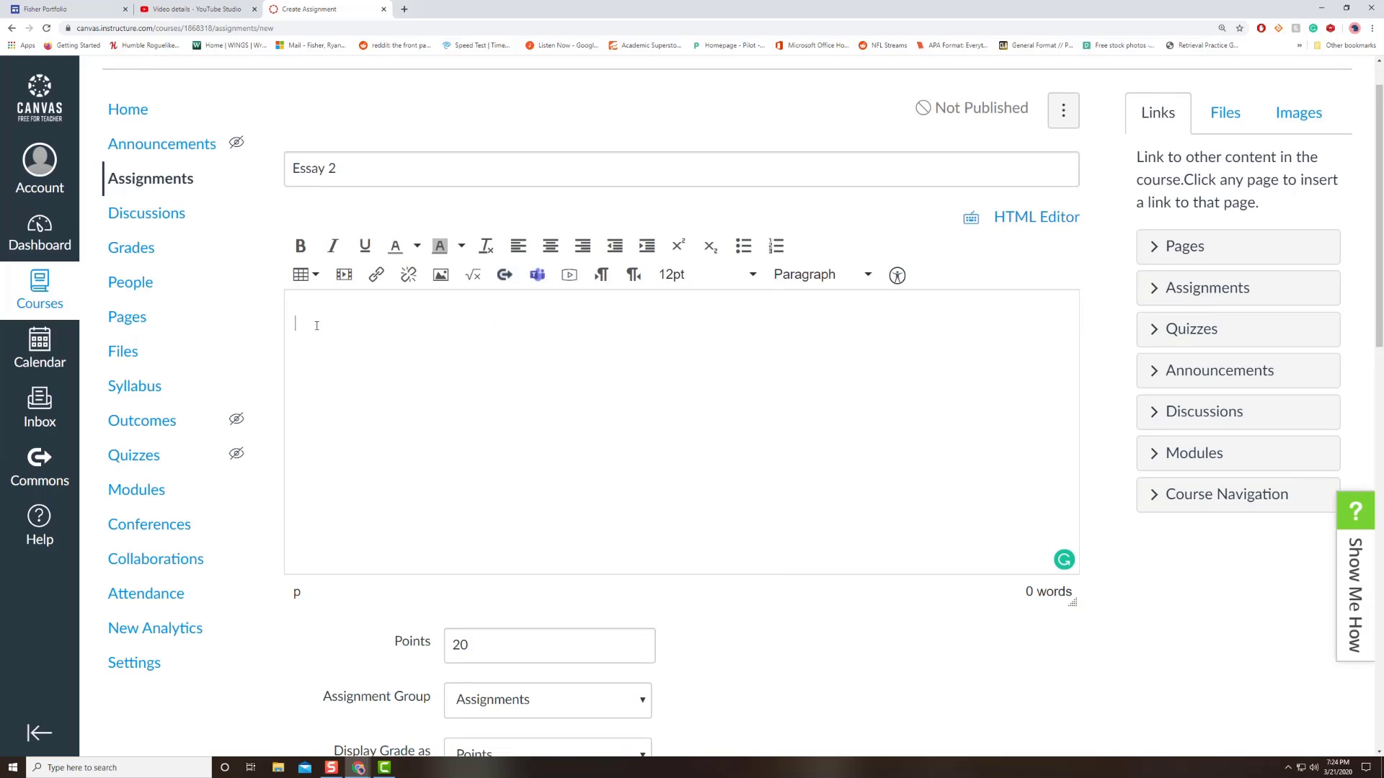
scroll(623, 449, "down", 3)
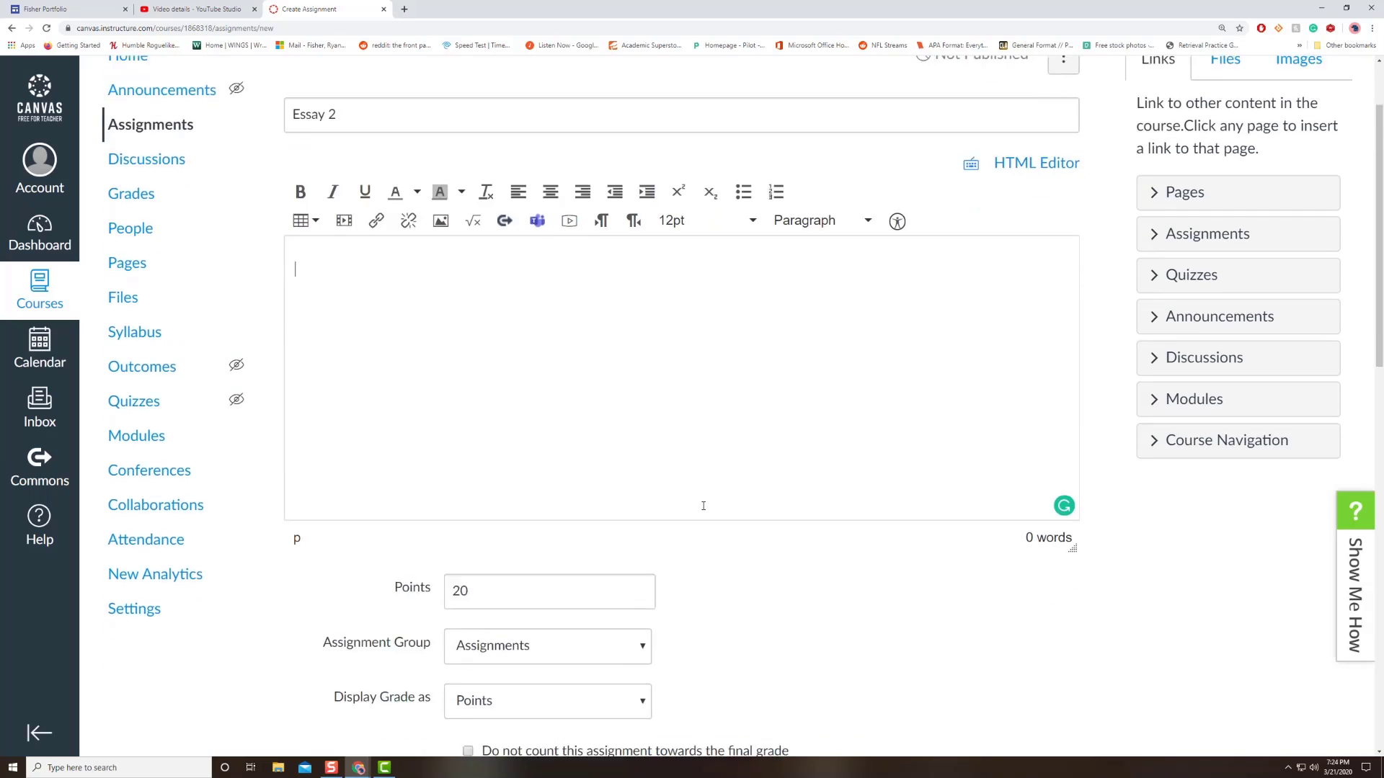
left_click(470, 484)
scroll(496, 485, "up", 3)
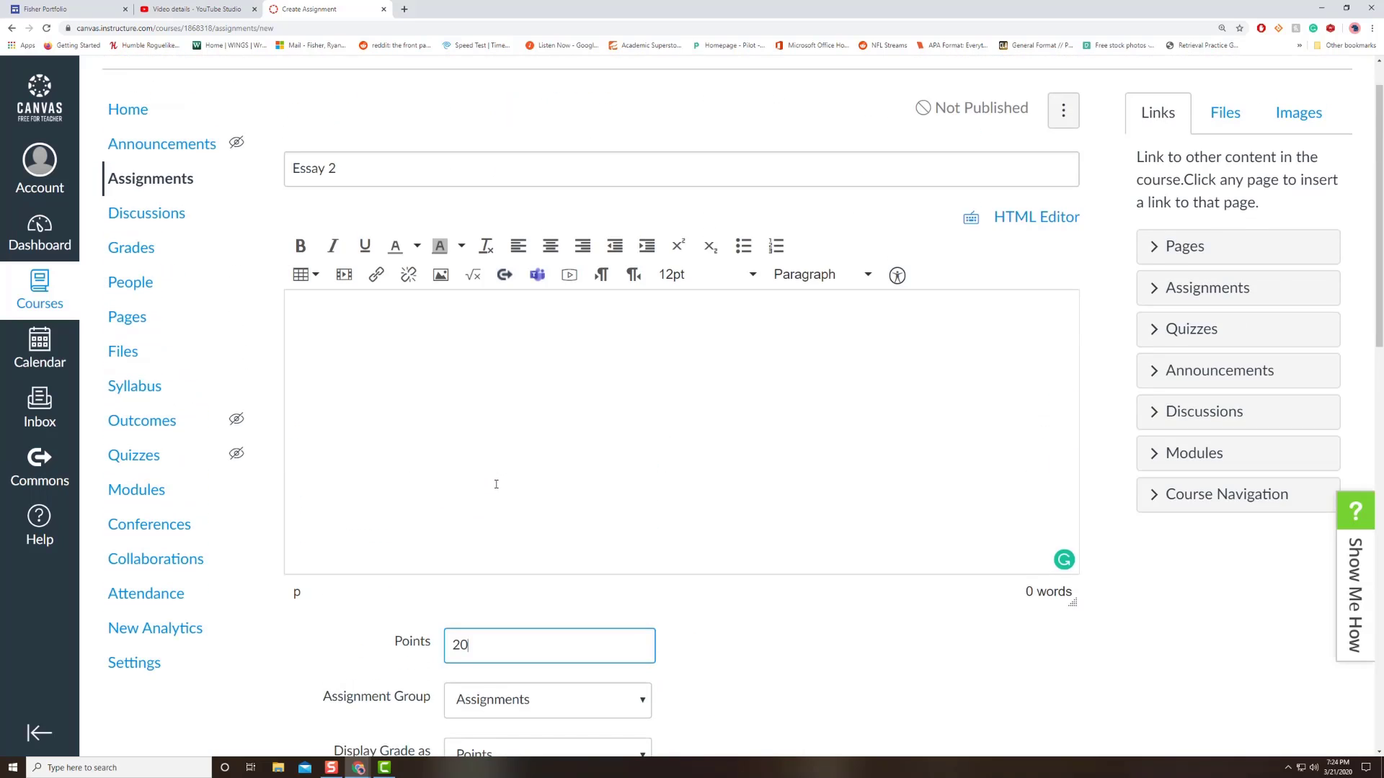
scroll(496, 484, "down", 3)
left_click_drag(495, 485, 429, 483)
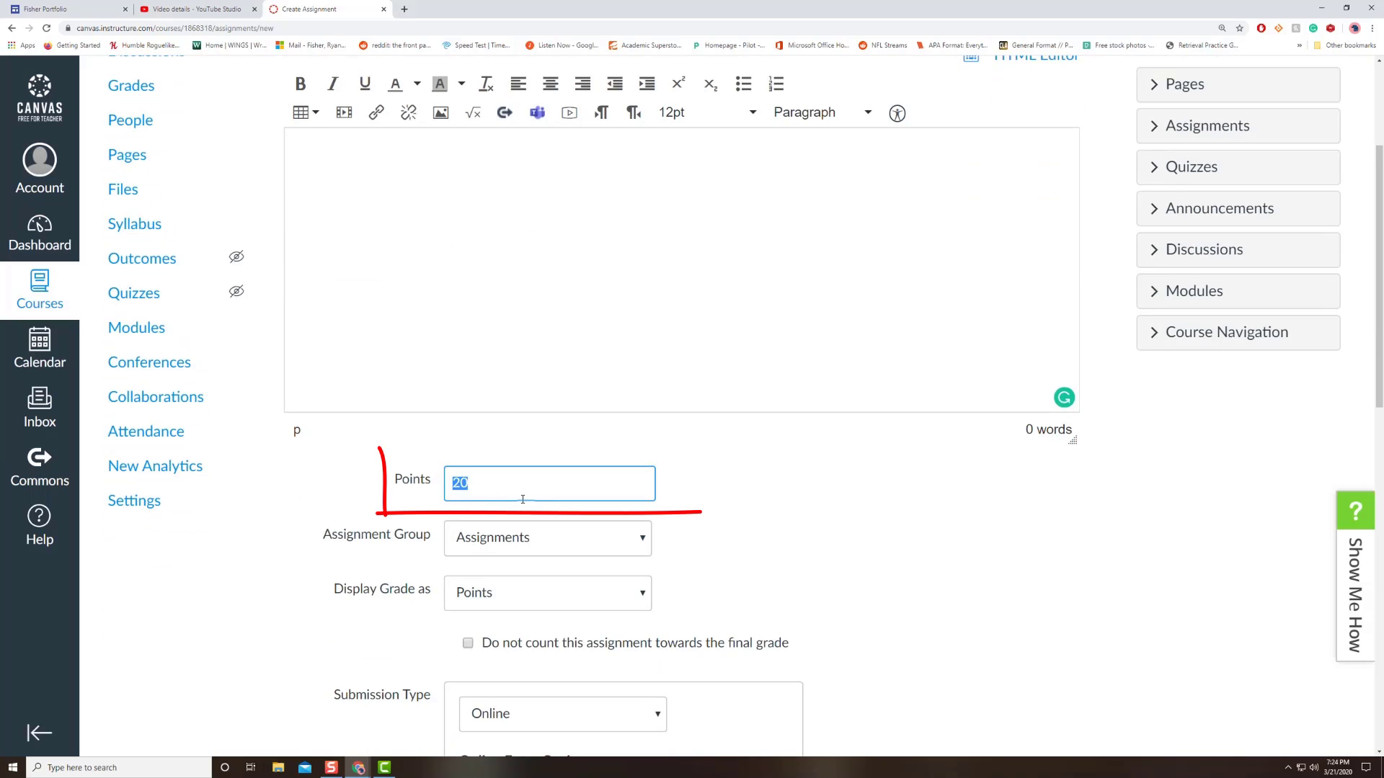
type("50")
left_click(695, 518)
Assign Essay 2 to the Essays assignment group and display its grade as Points.
scroll(695, 517, "down", 1)
scroll(695, 518, "down", 2)
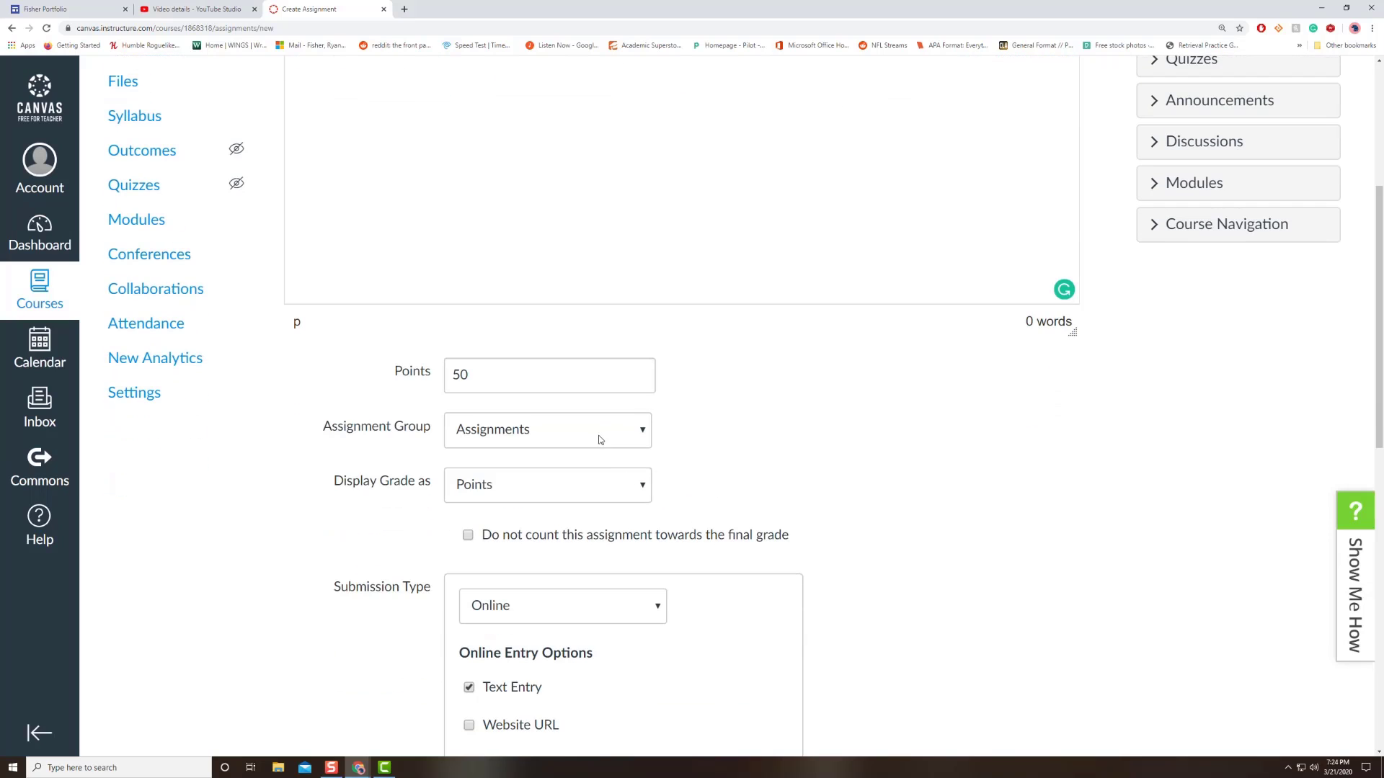
left_click(599, 437)
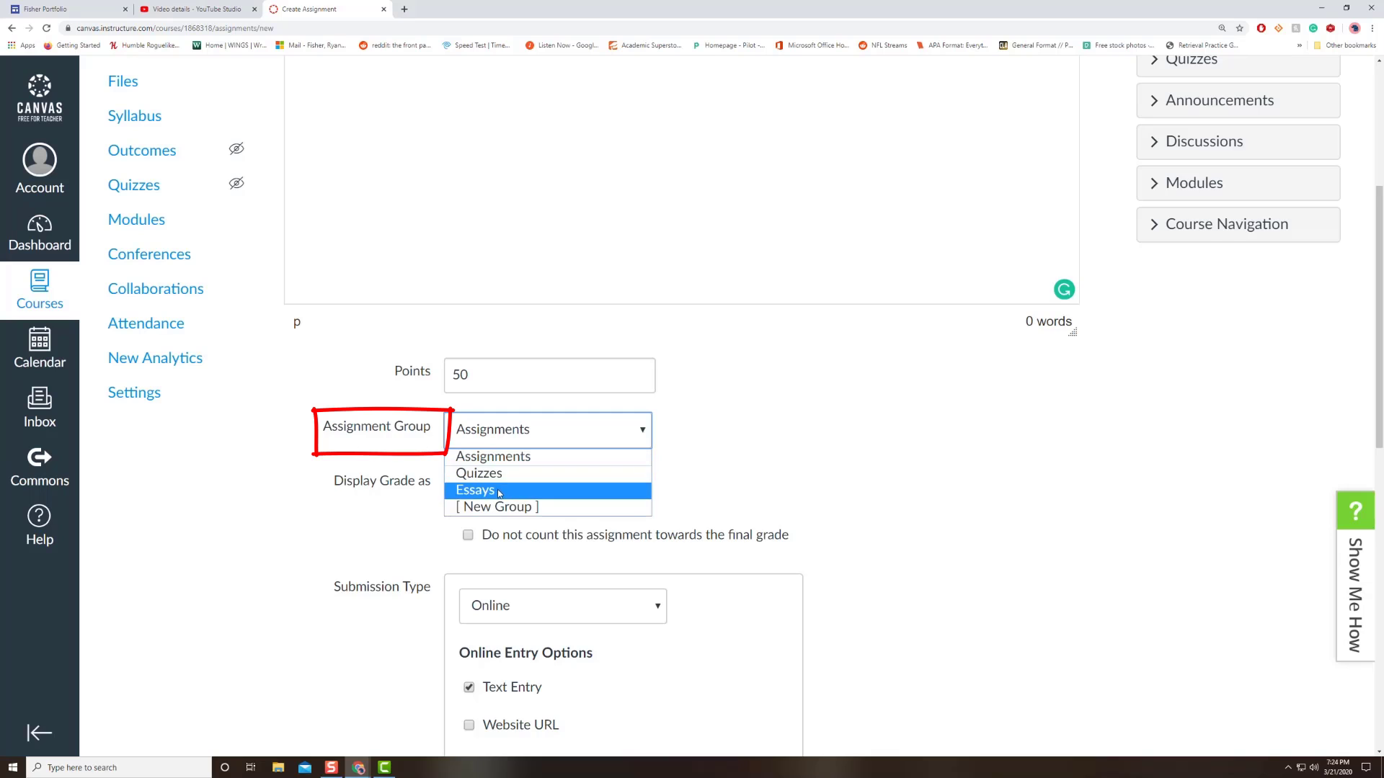
left_click(475, 490)
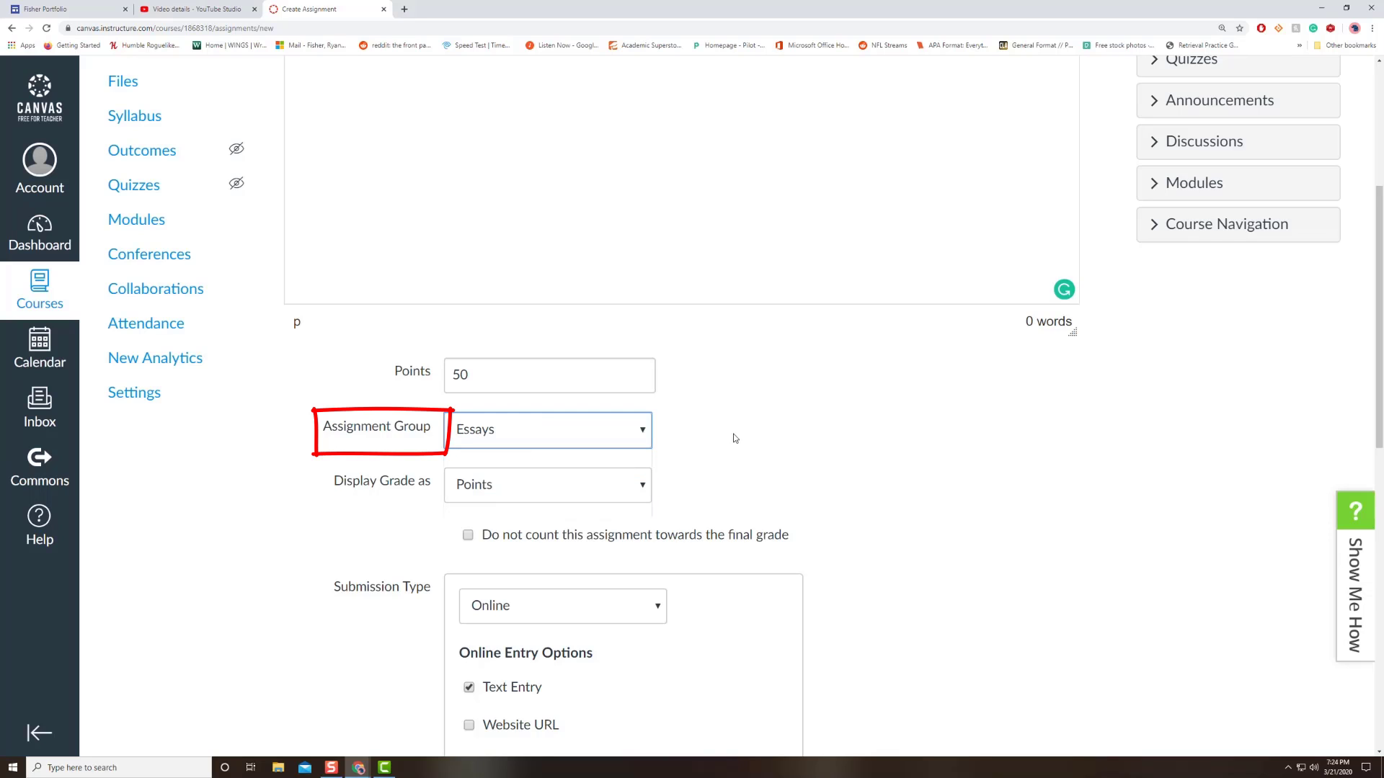
scroll(738, 435, "down", 2)
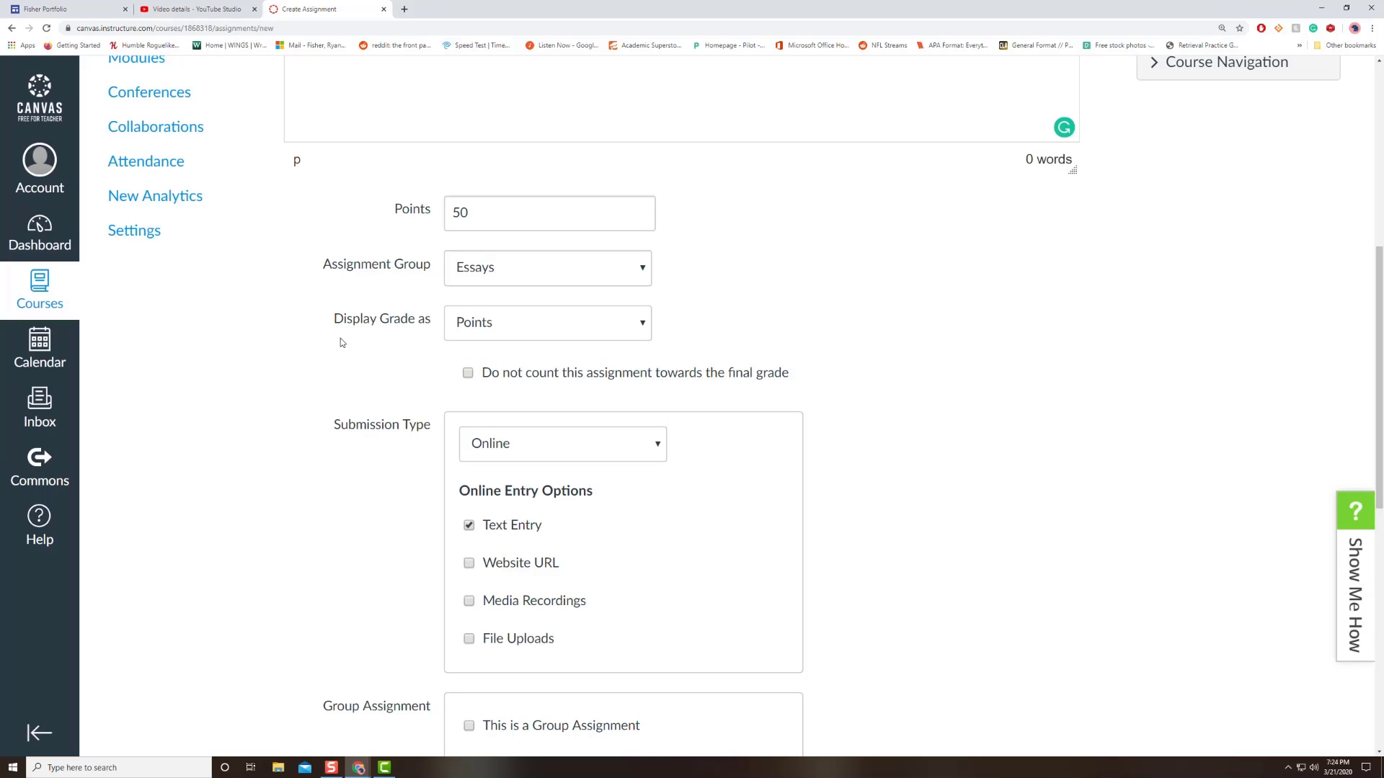
left_click(574, 332)
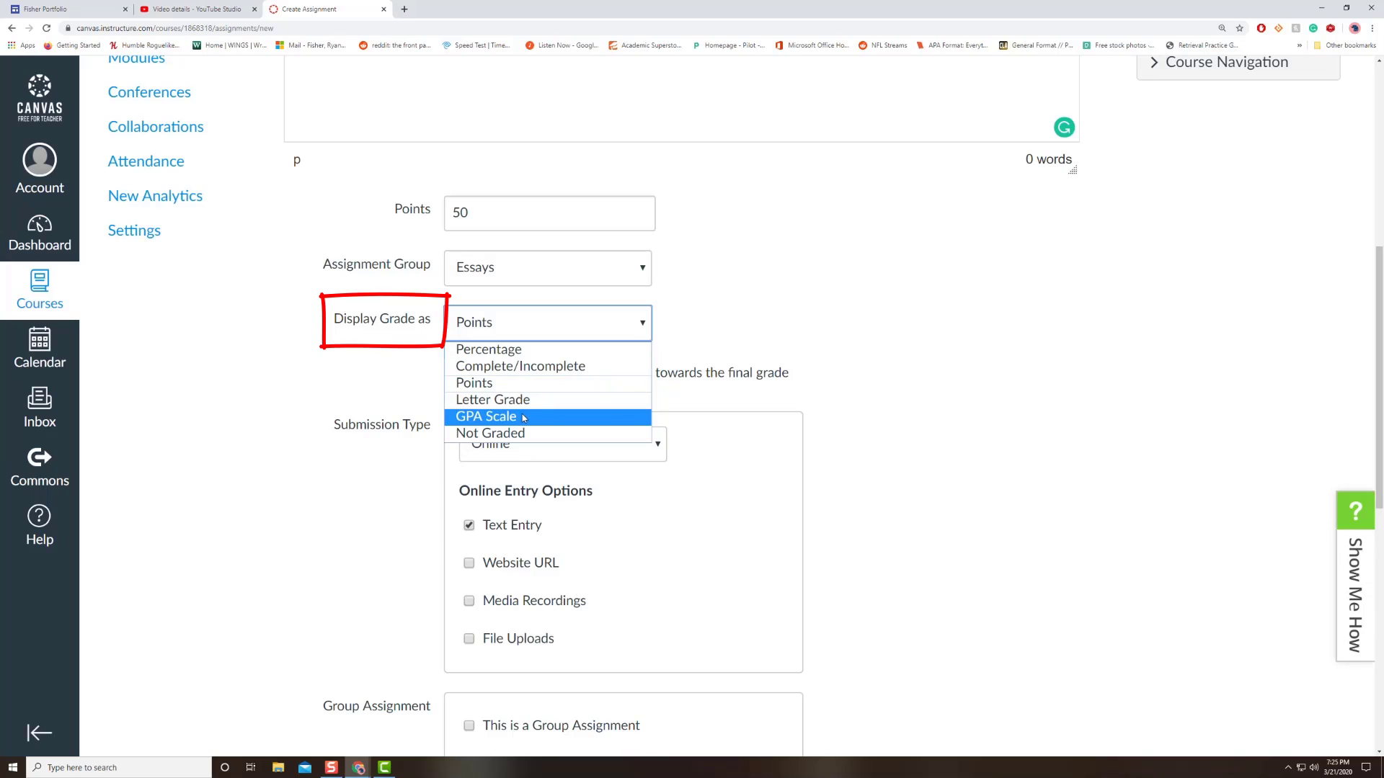
left_click(504, 384)
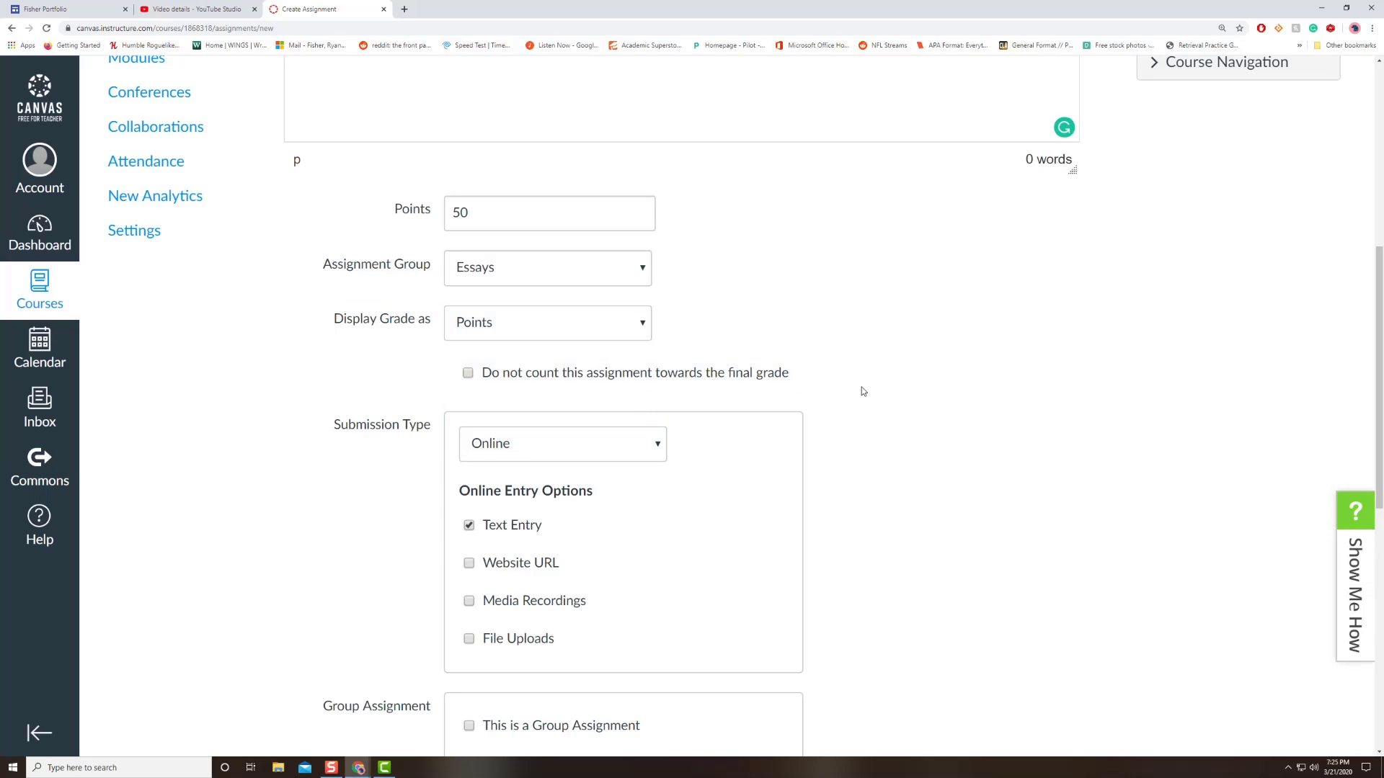
Allow File Uploads and disable Text Entry in the online entry options for Essay 2.
scroll(853, 390, "down", 2)
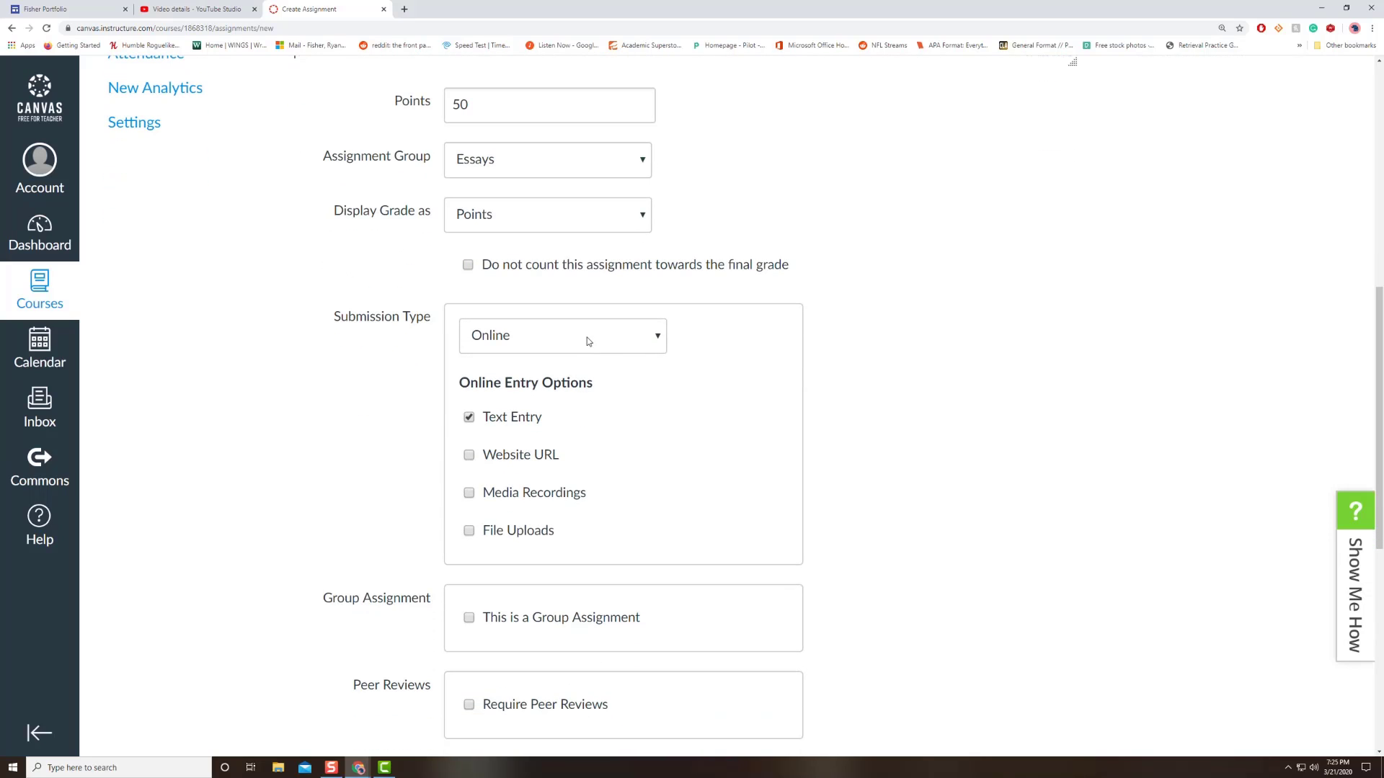
left_click(469, 530)
left_click(468, 420)
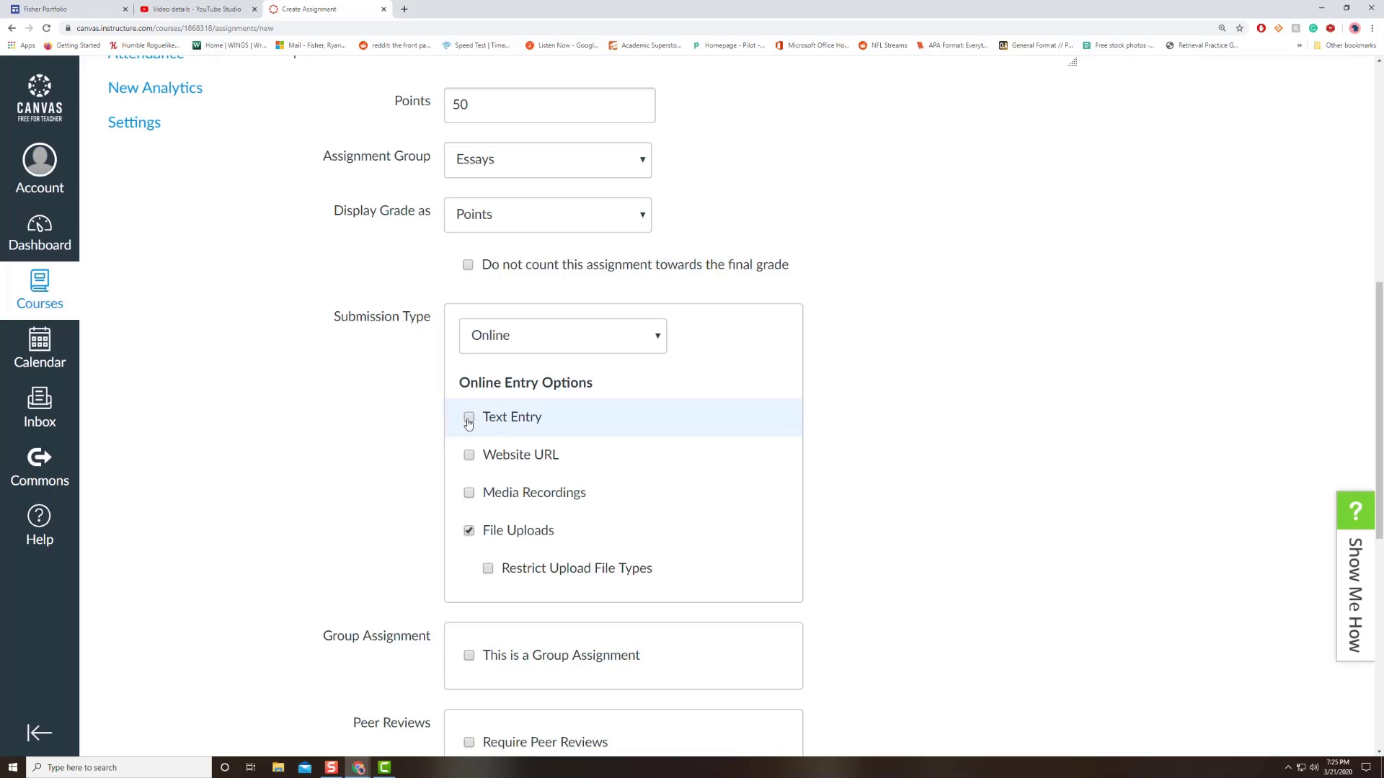
Set the due date of Essay 2 to March 24, 2020.
scroll(911, 429, "down", 3)
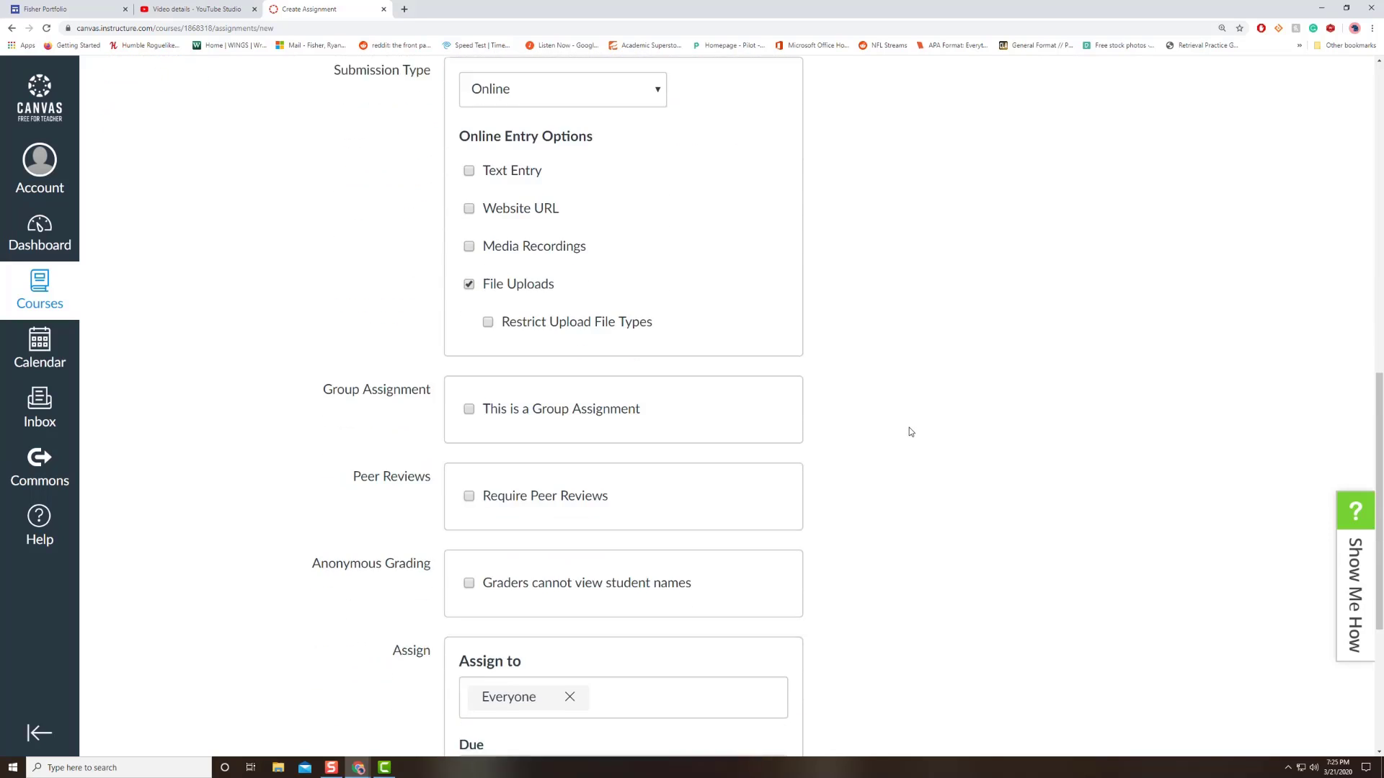
scroll(910, 431, "down", 3)
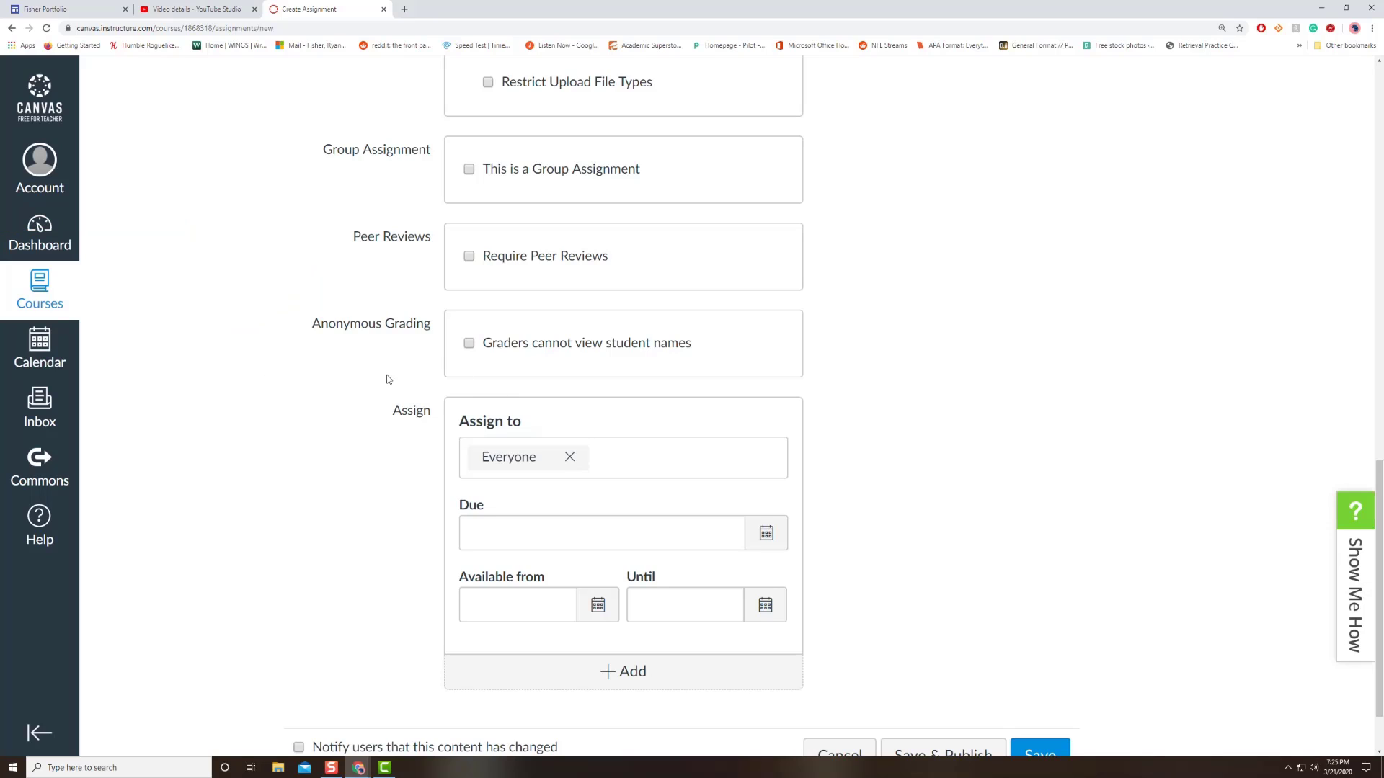
left_click(766, 533)
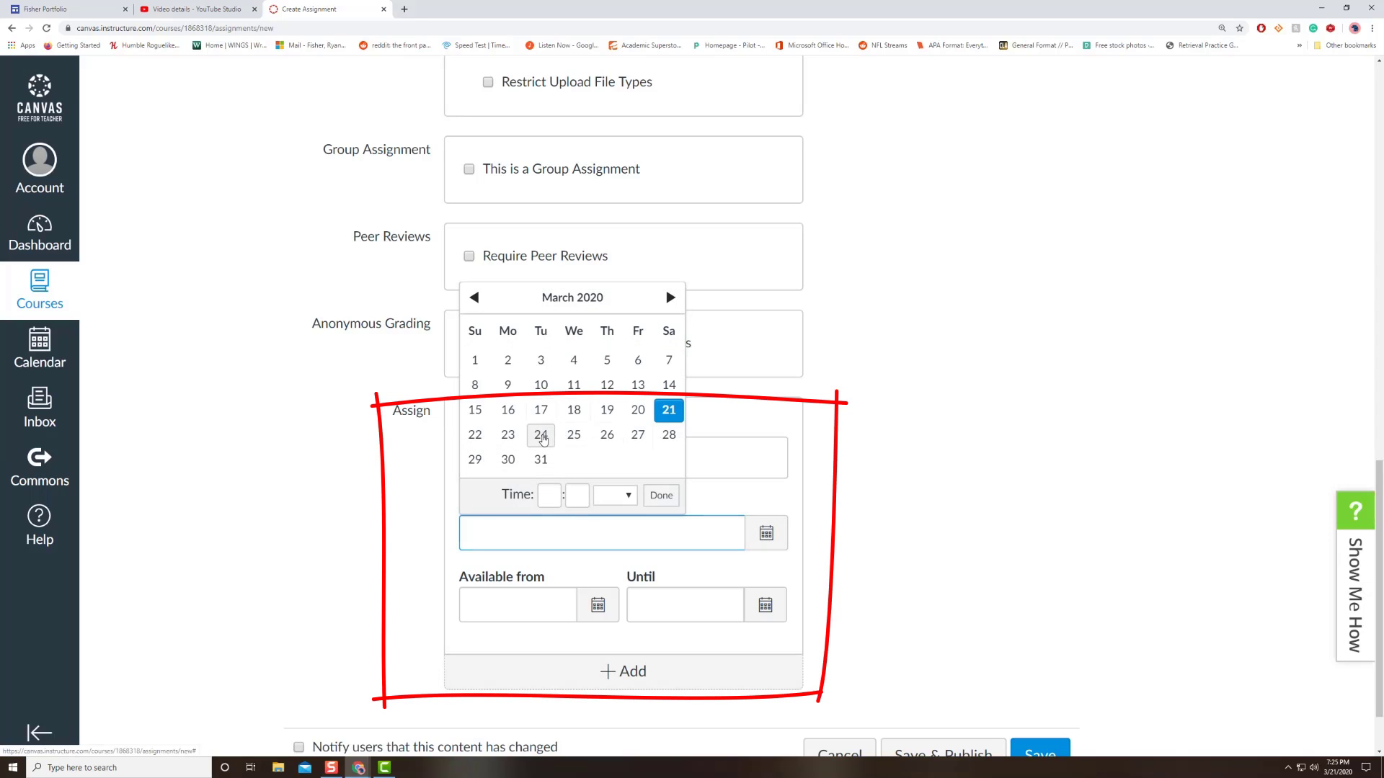
left_click(540, 435)
left_click(916, 487)
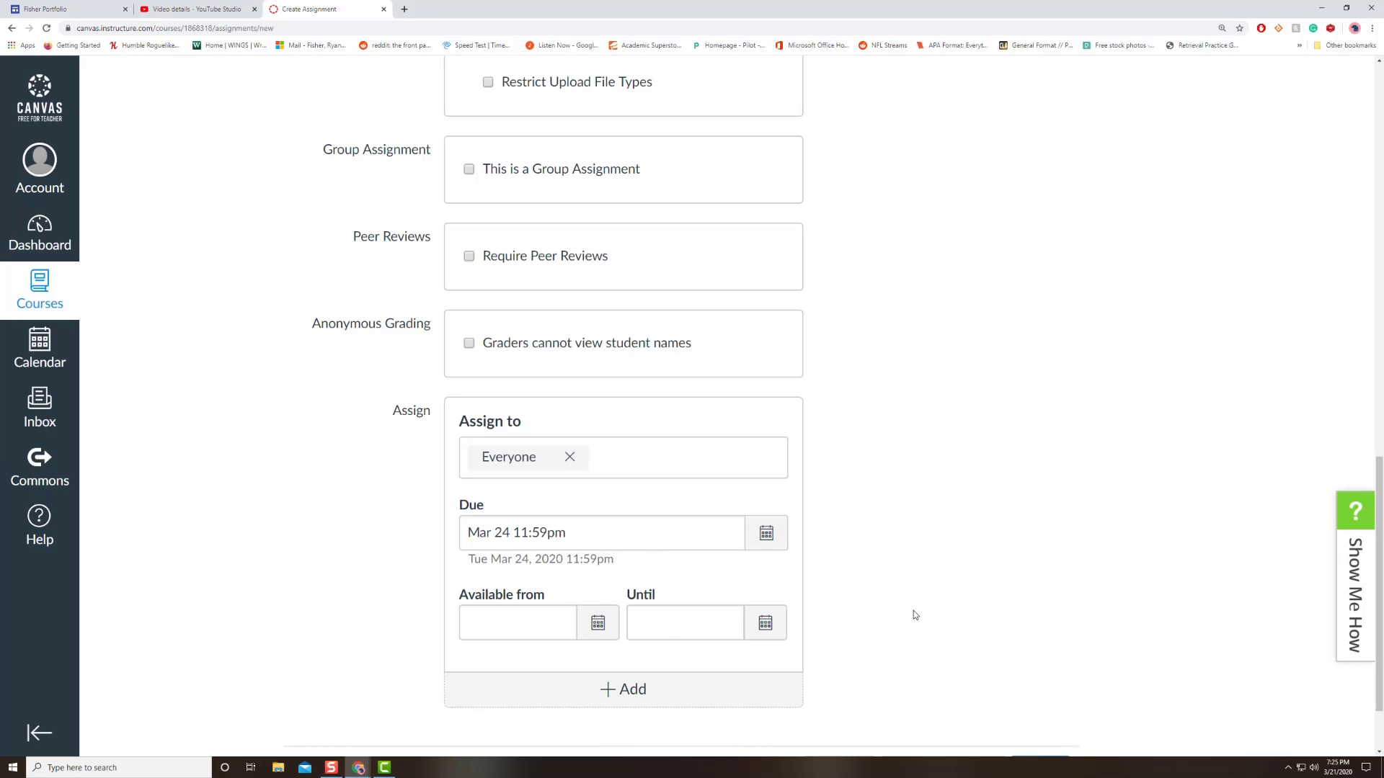
Save and publish Essay 2, and return to the course's assignments list.
scroll(941, 582, "down", 2)
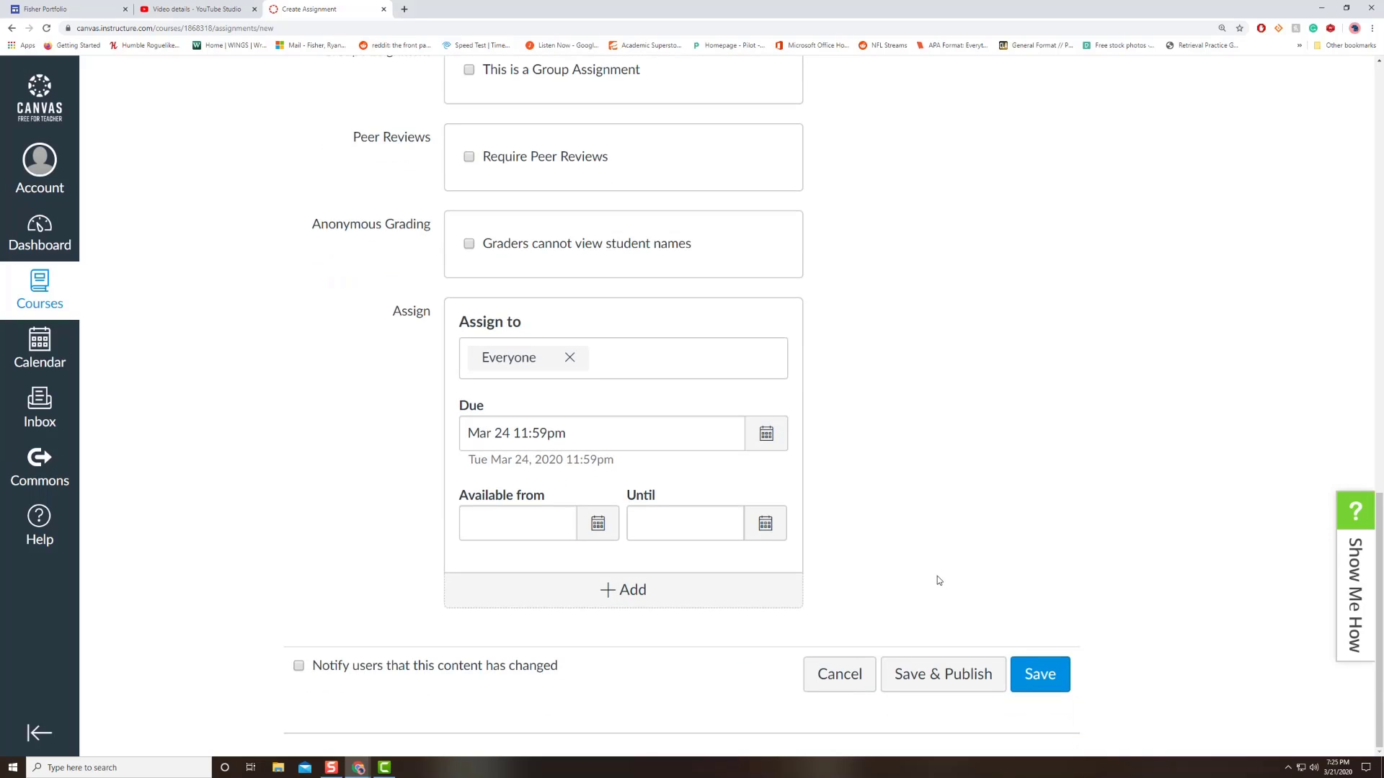
left_click(945, 683)
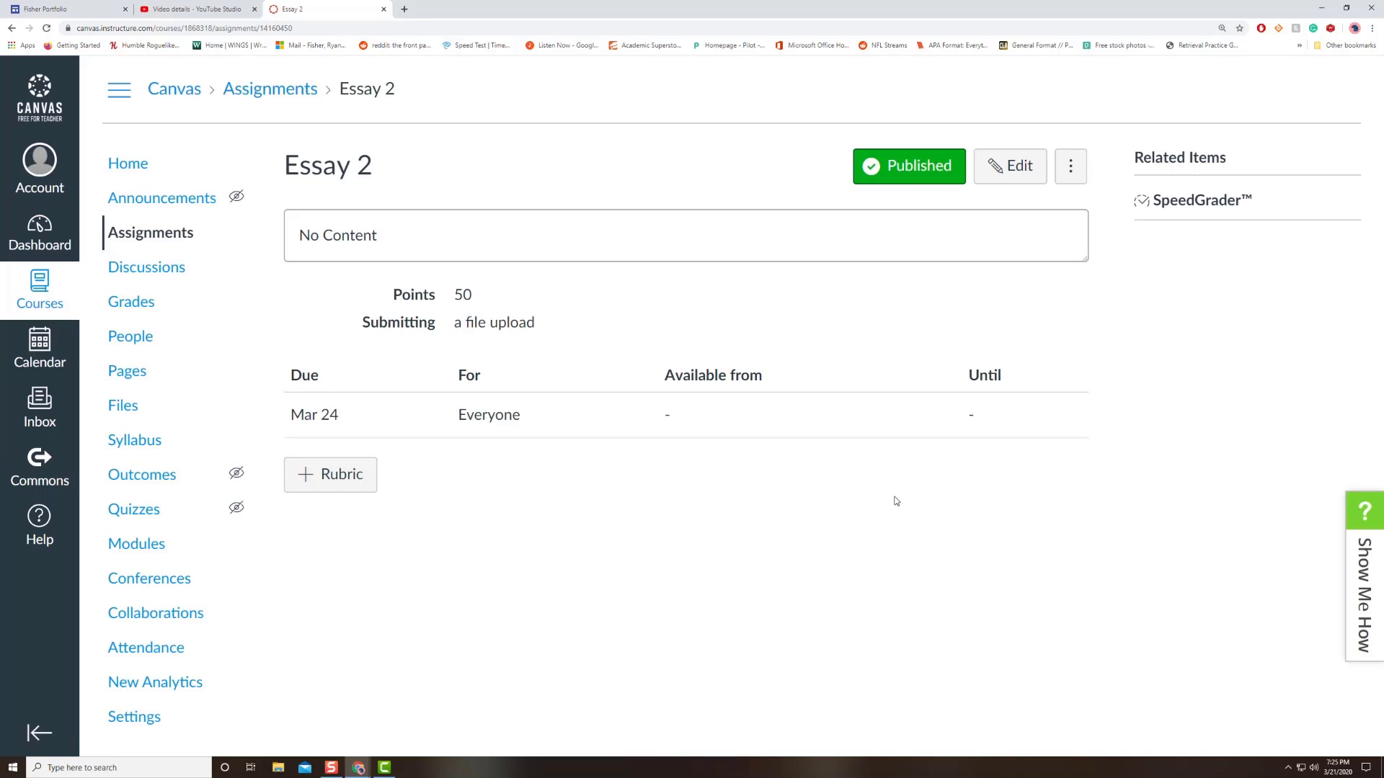
left_click(167, 235)
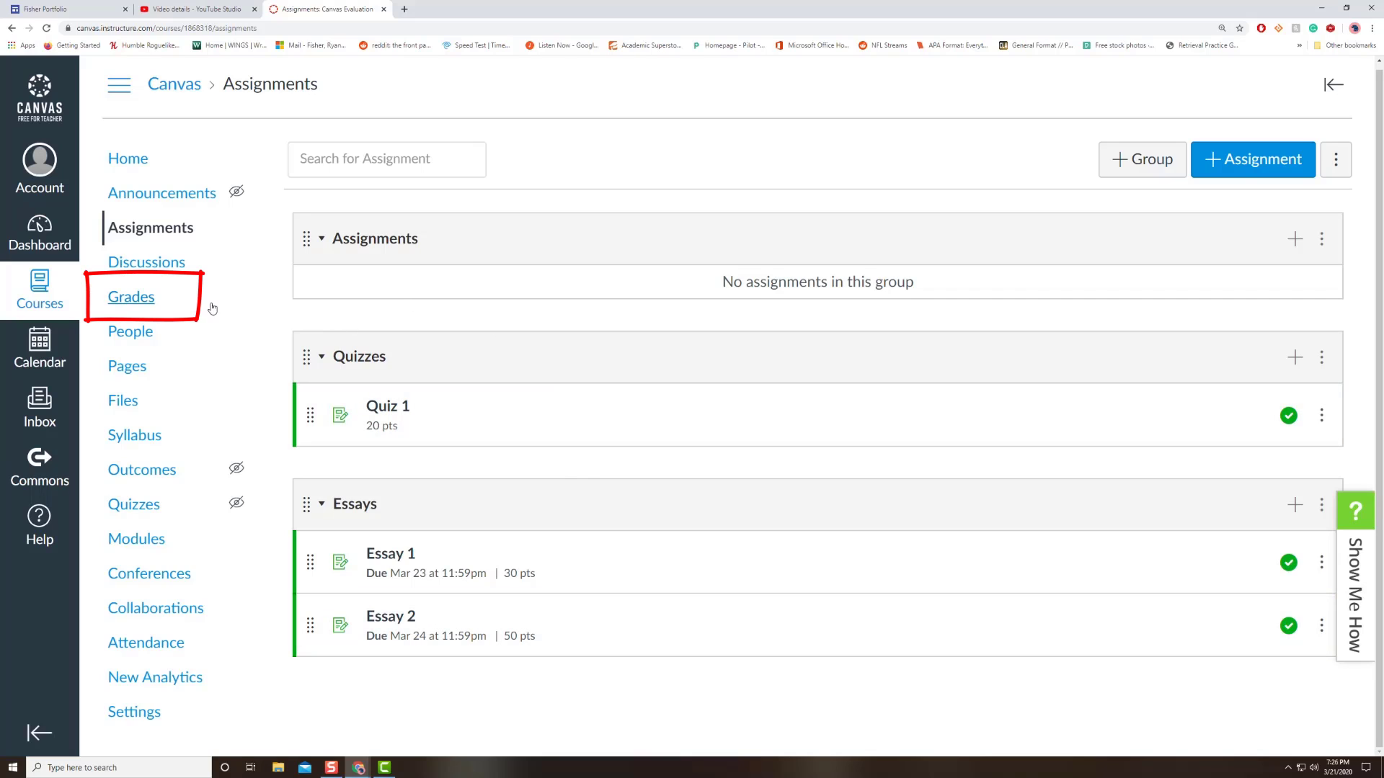
Open the full grades page for Test Student from the course gradebook.
left_click(143, 303)
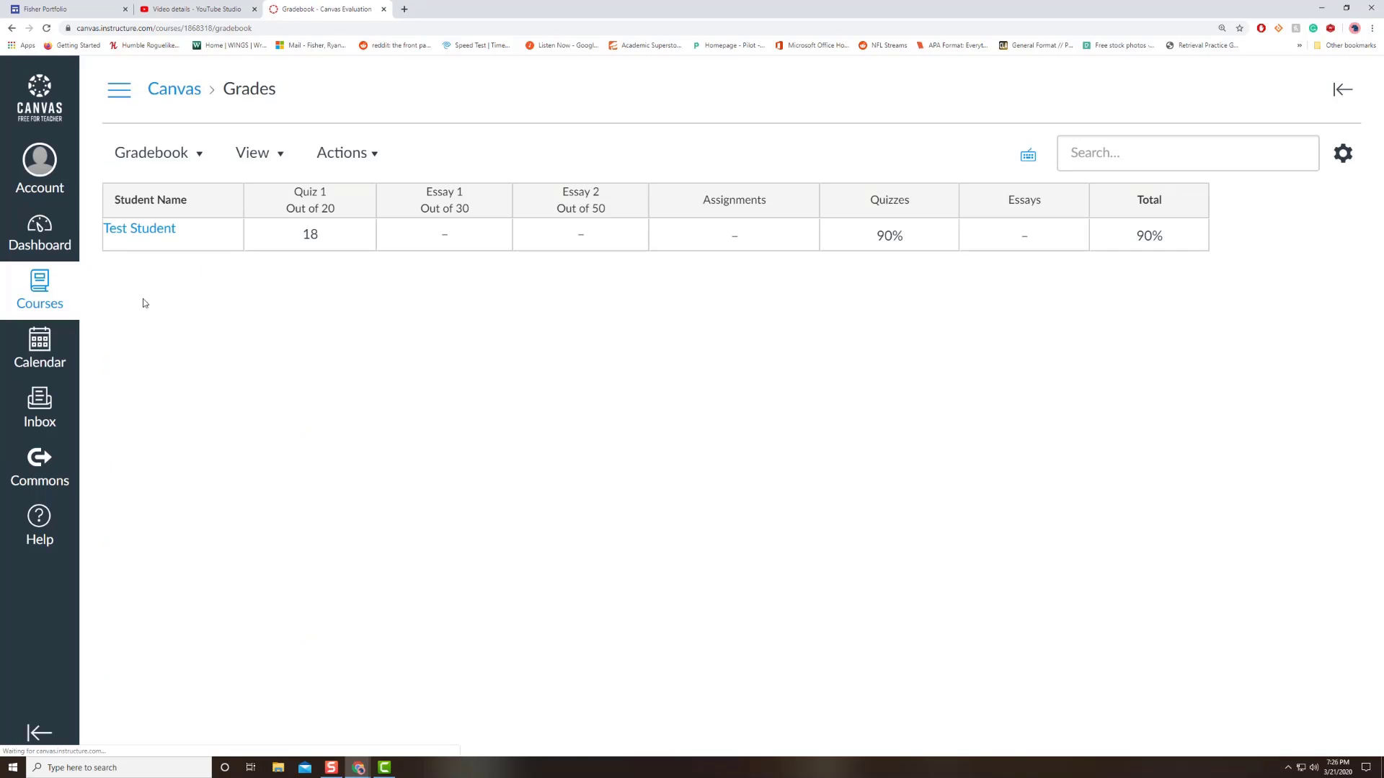
left_click(154, 229)
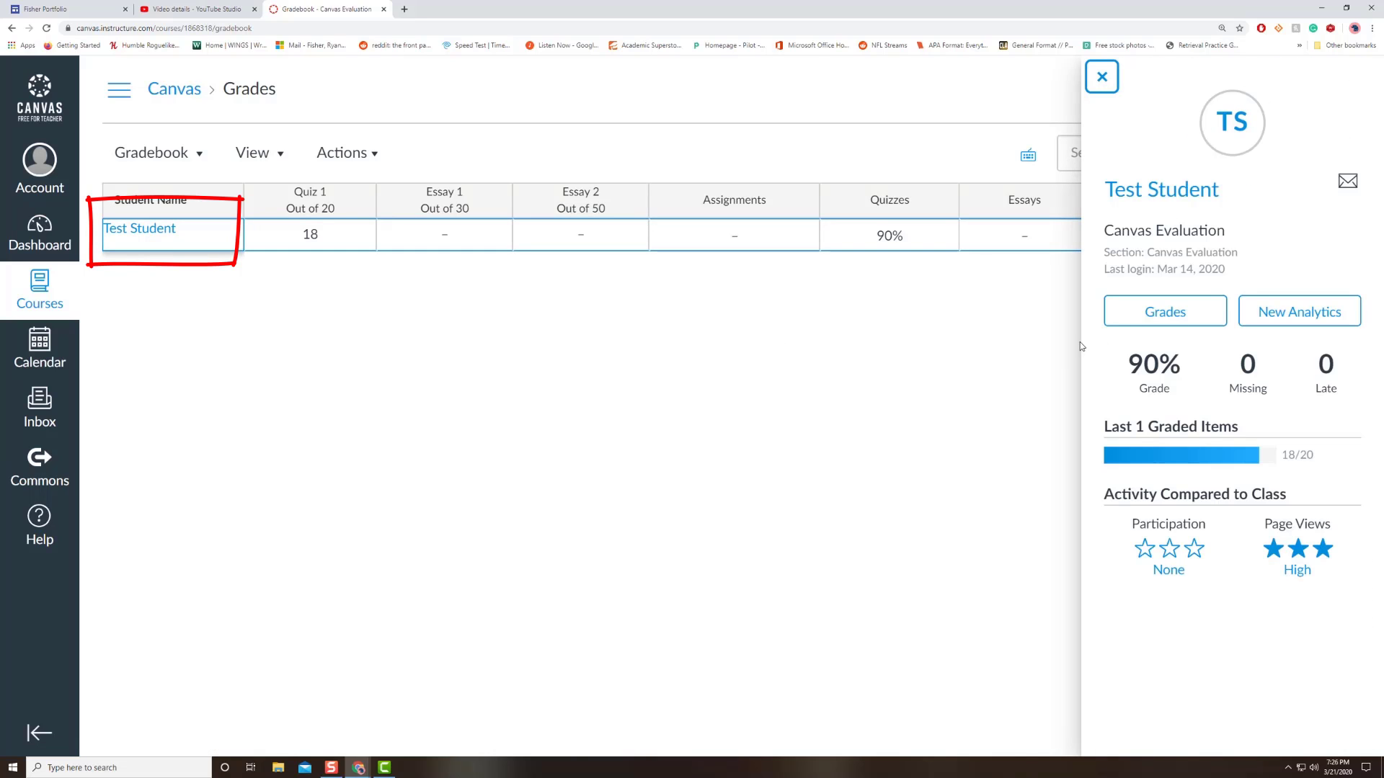
left_click(1204, 325)
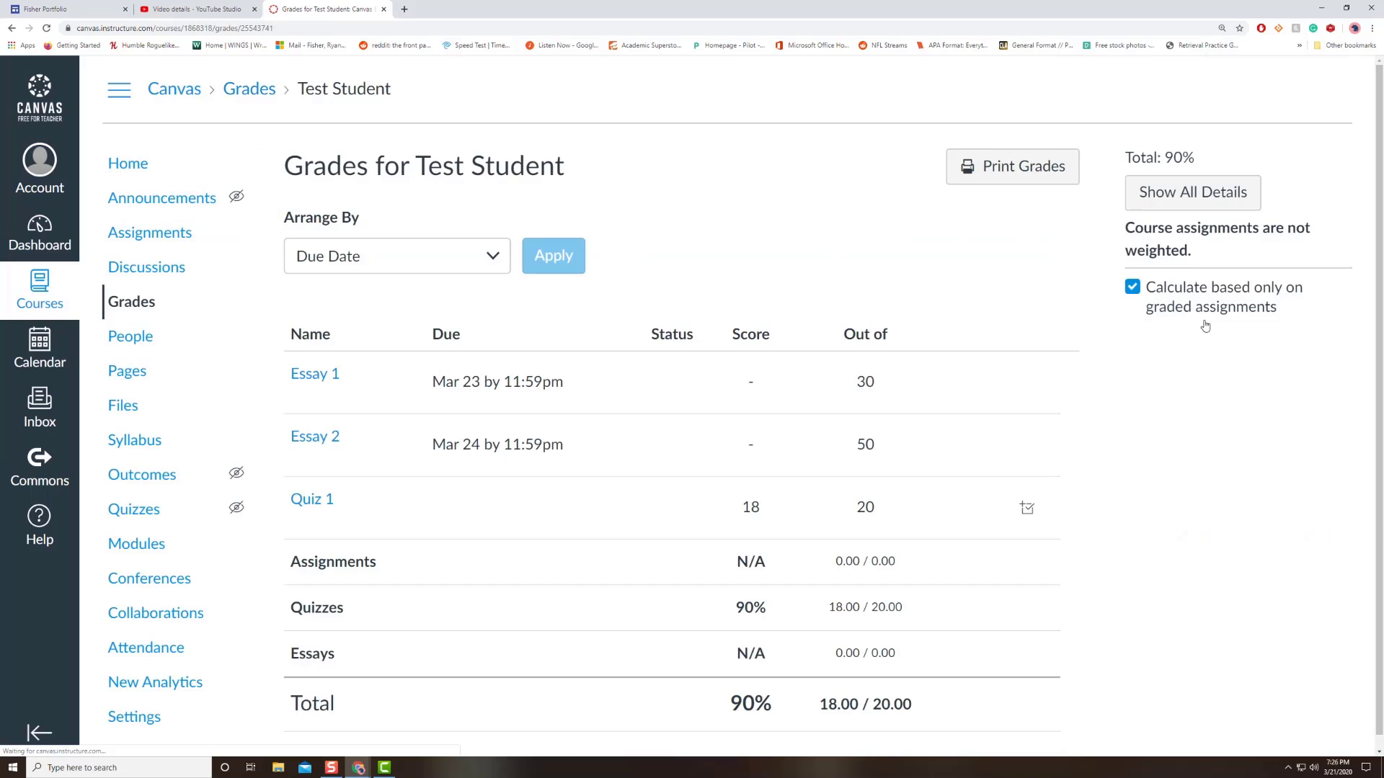
scroll(1093, 354, "down", 1)
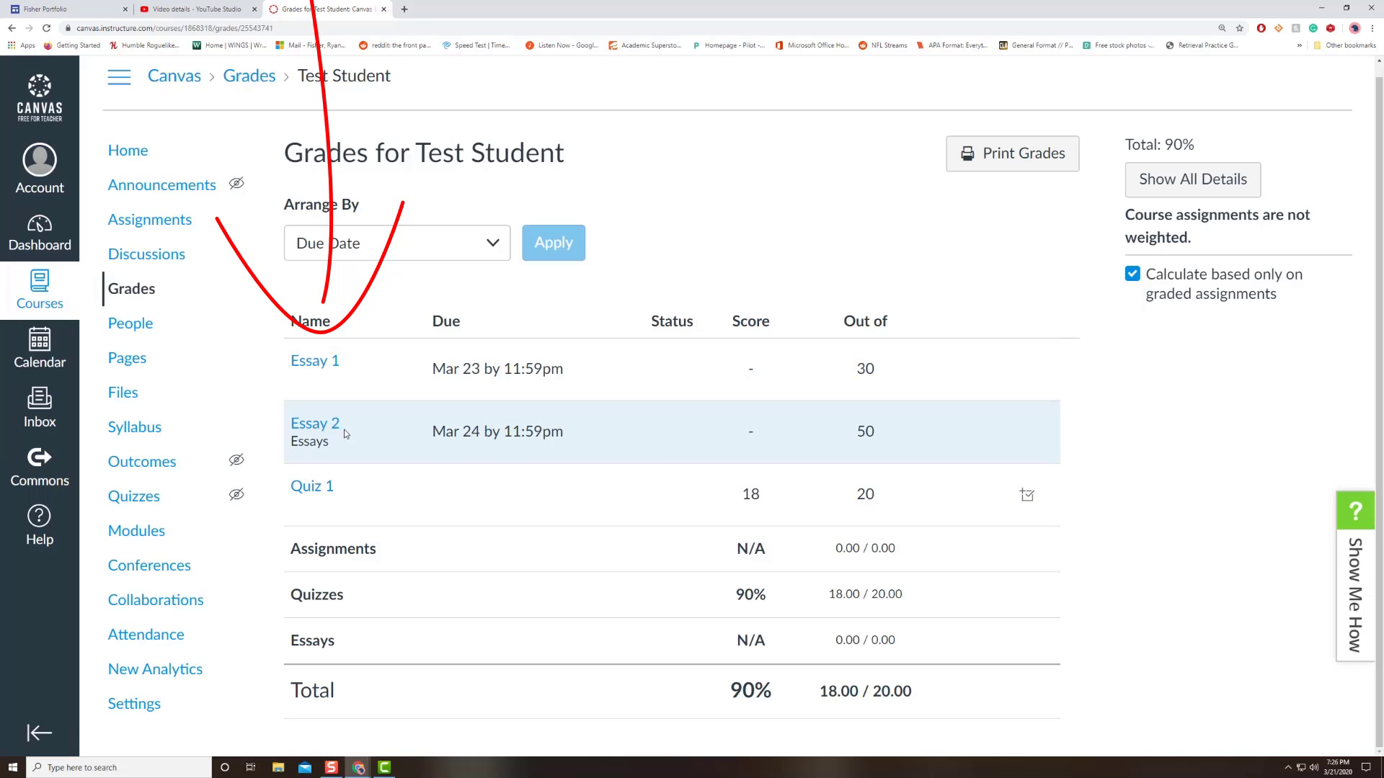
Open Test Student's Essay 1 submission details and enter a grade of 28.
left_click(325, 368)
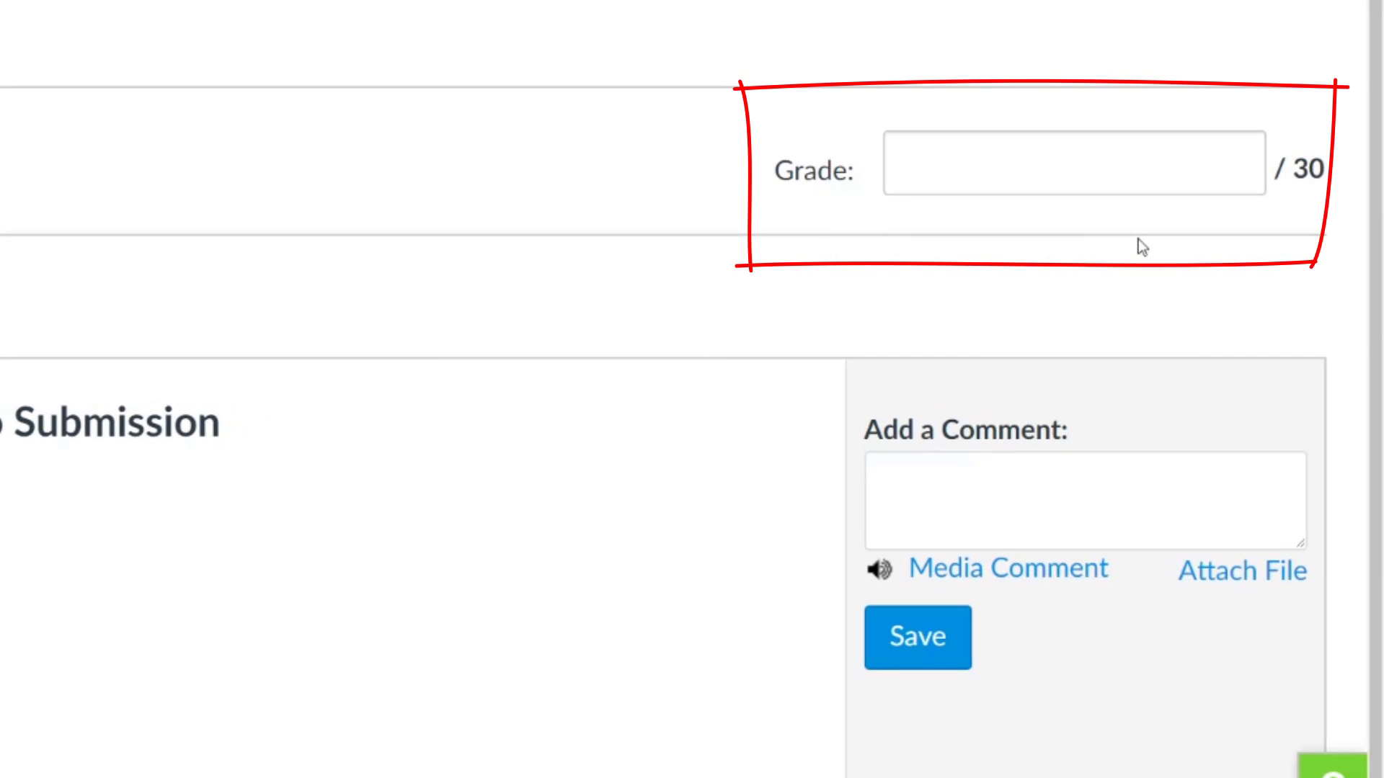
left_click(974, 173)
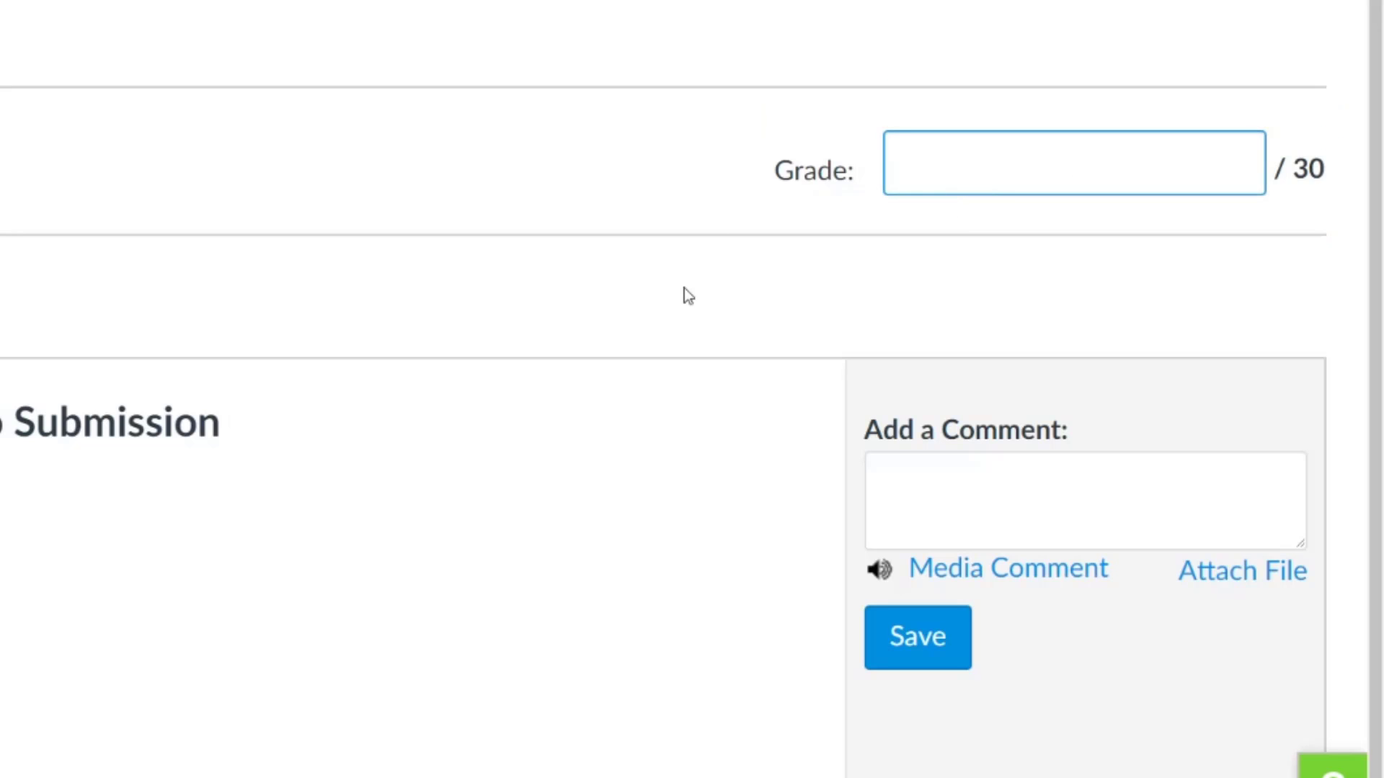
type("28")
left_click(676, 293)
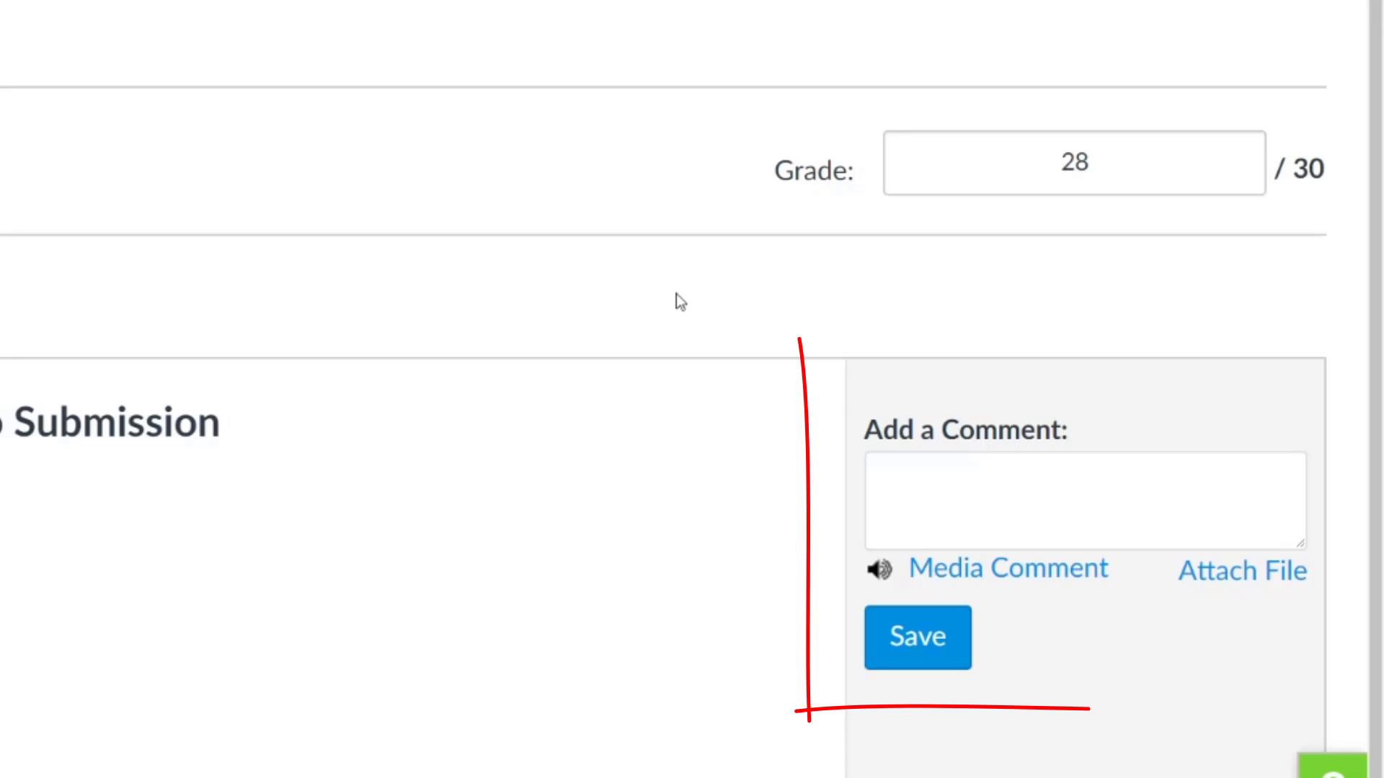
left_click(906, 500)
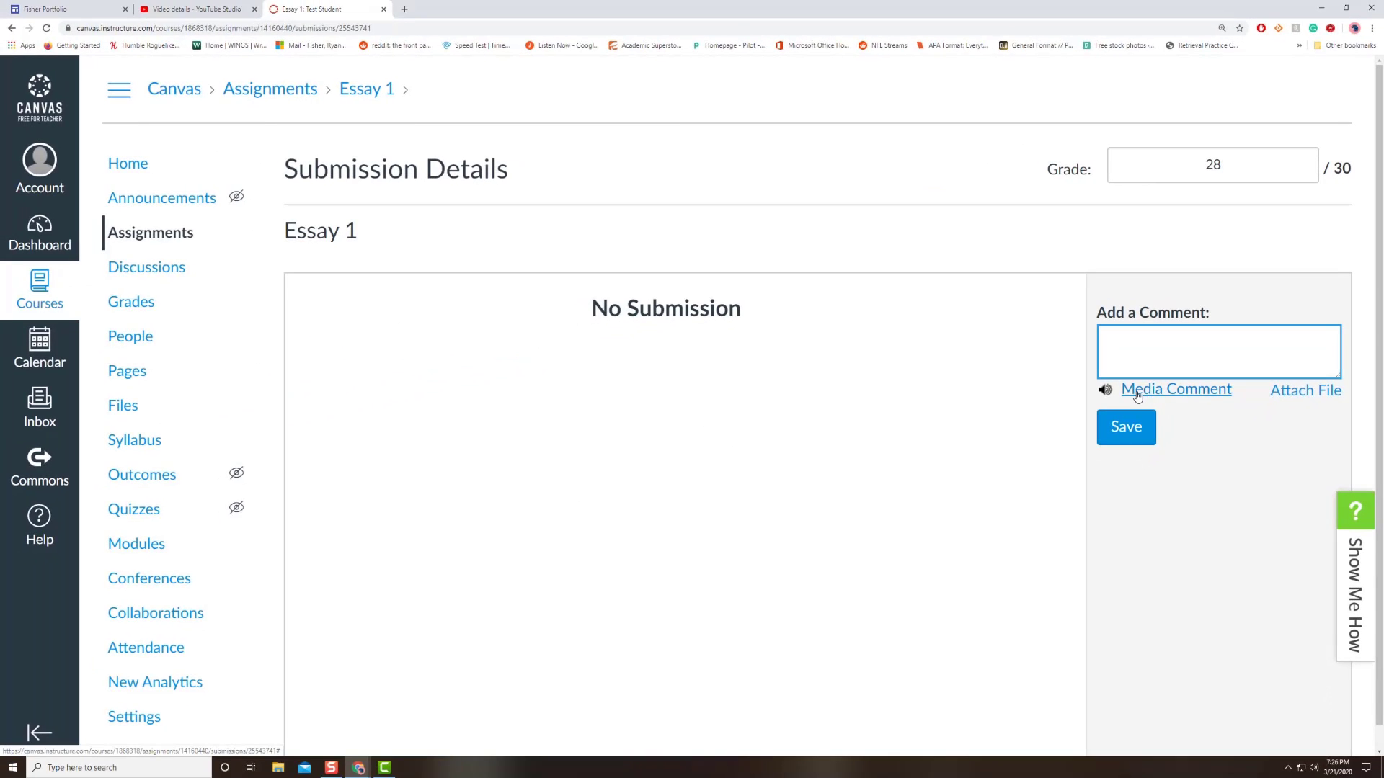
left_click(1023, 430)
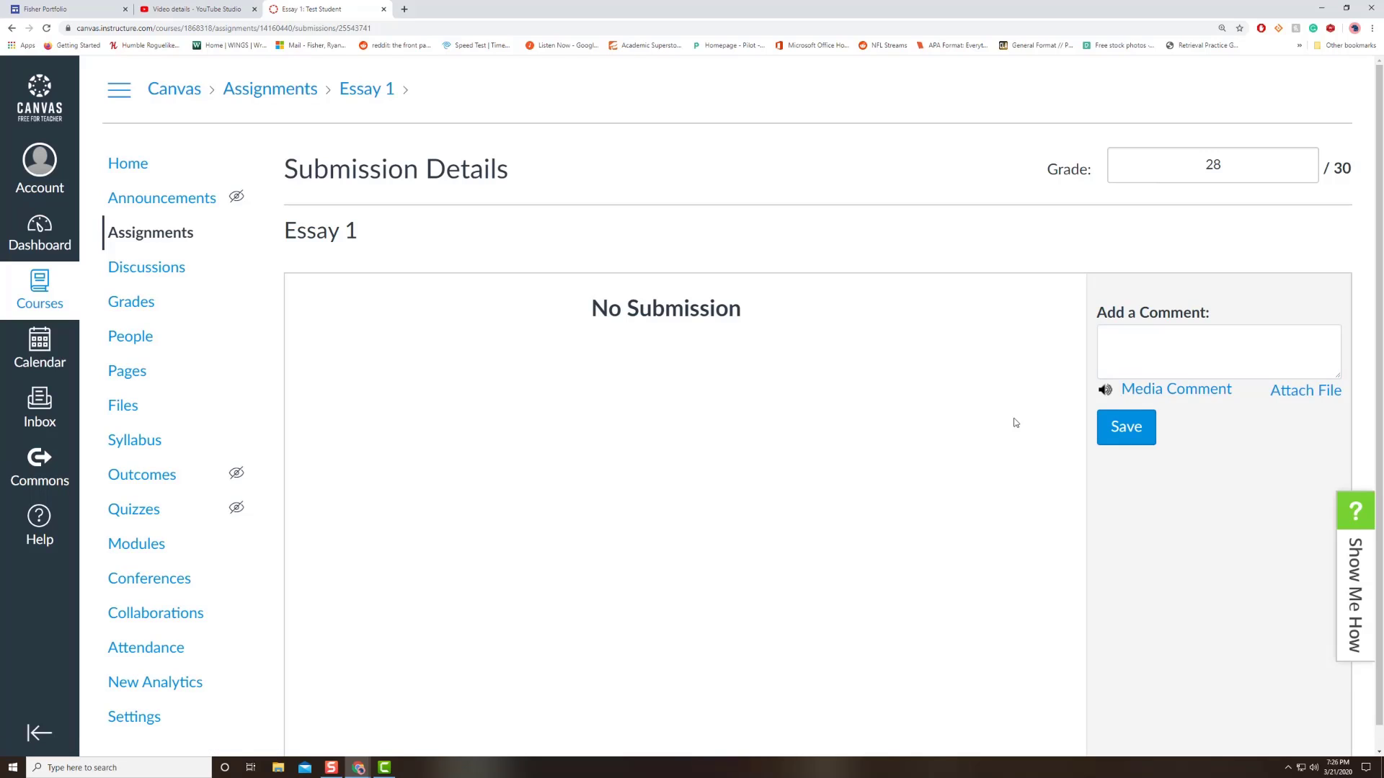